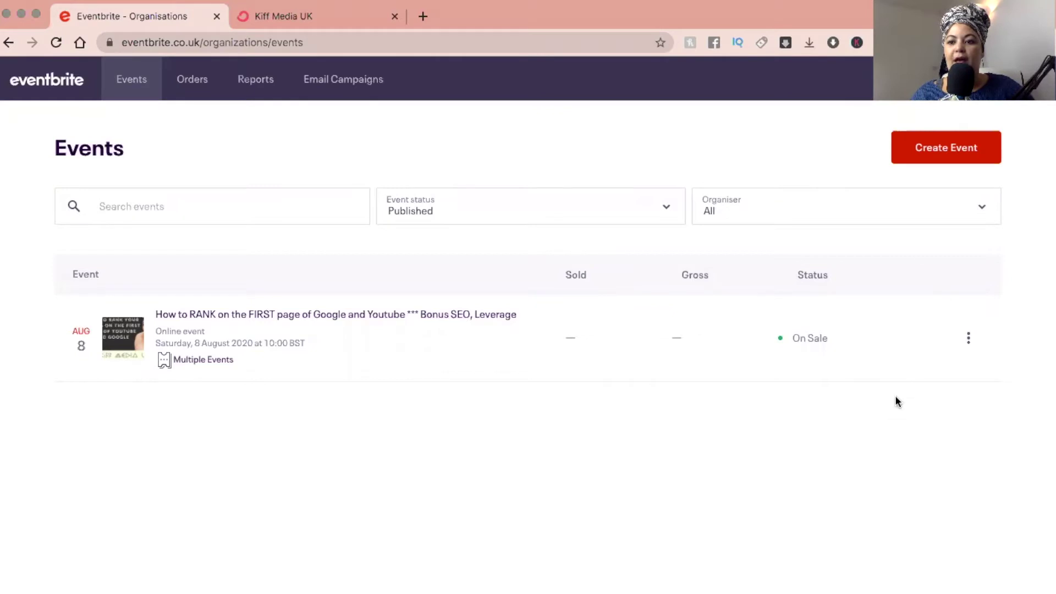
- Go to the Eventbrite homepage, then back to managing the organiser's events
left_click_drag(308, 42, 259, 47)
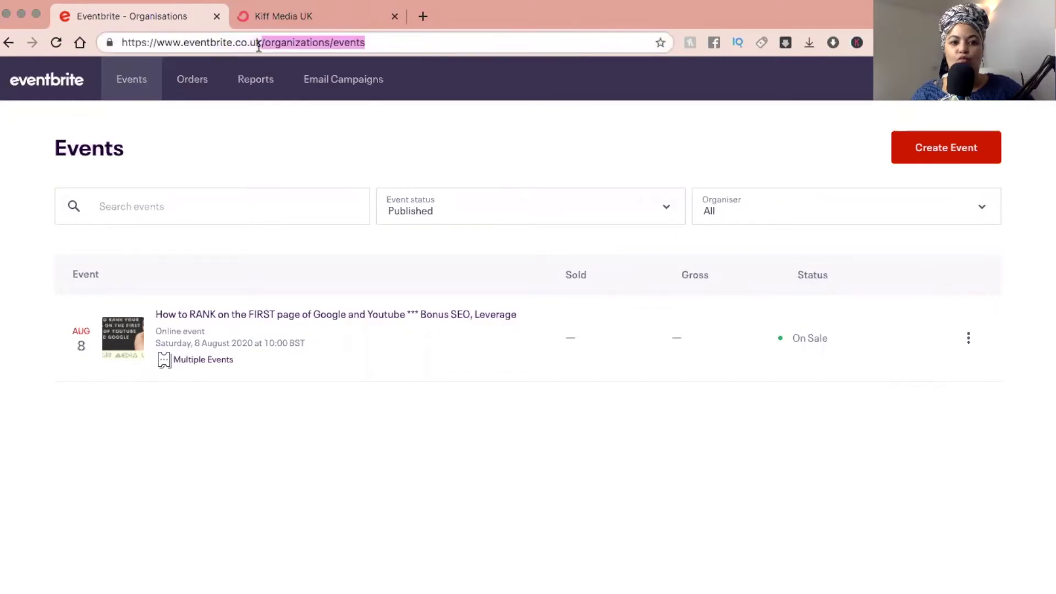
key("BackSpace")
key("Return")
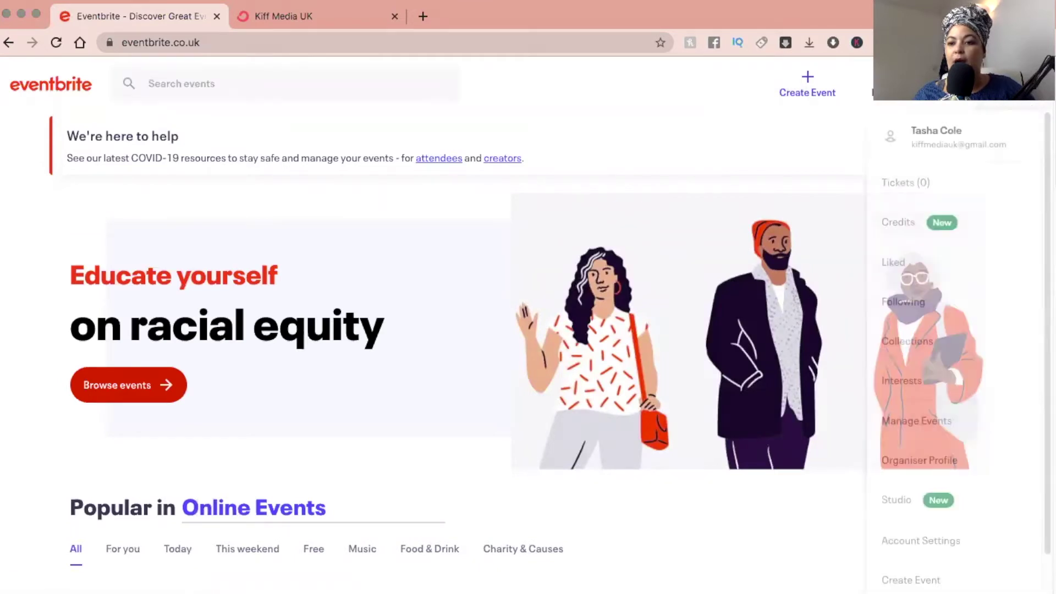
mouse_move(891, 84)
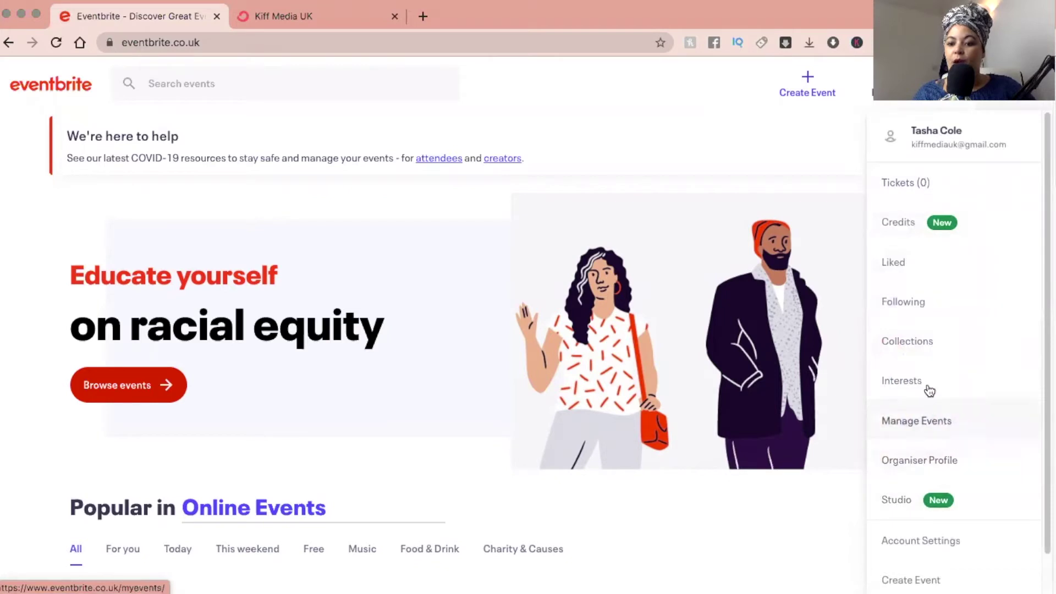
left_click(956, 436)
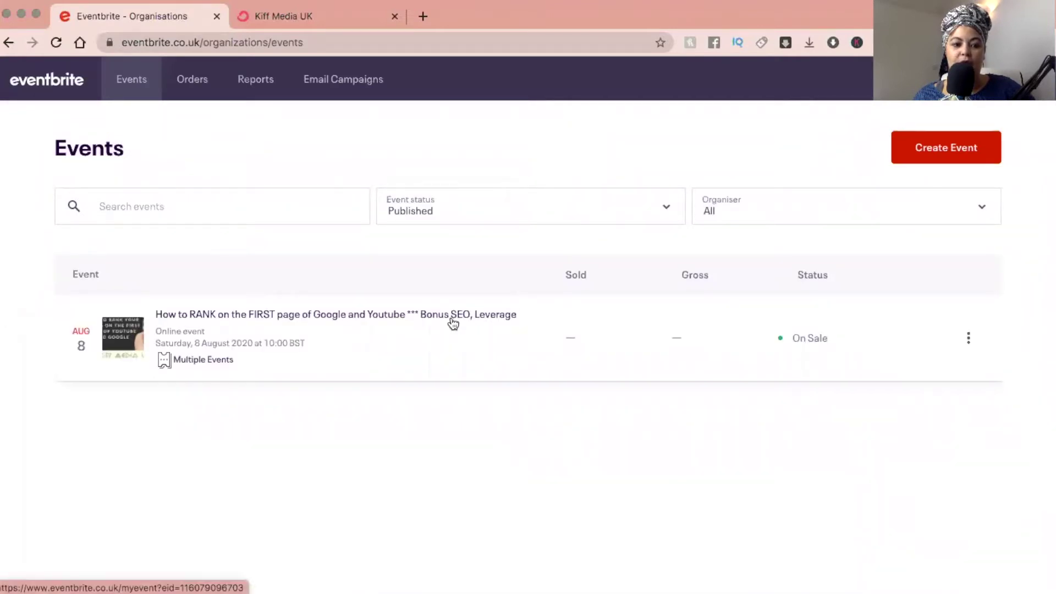
- Open the Google and Youtube event's dashboard and review its page views and weekly occurrences
left_click(452, 321)
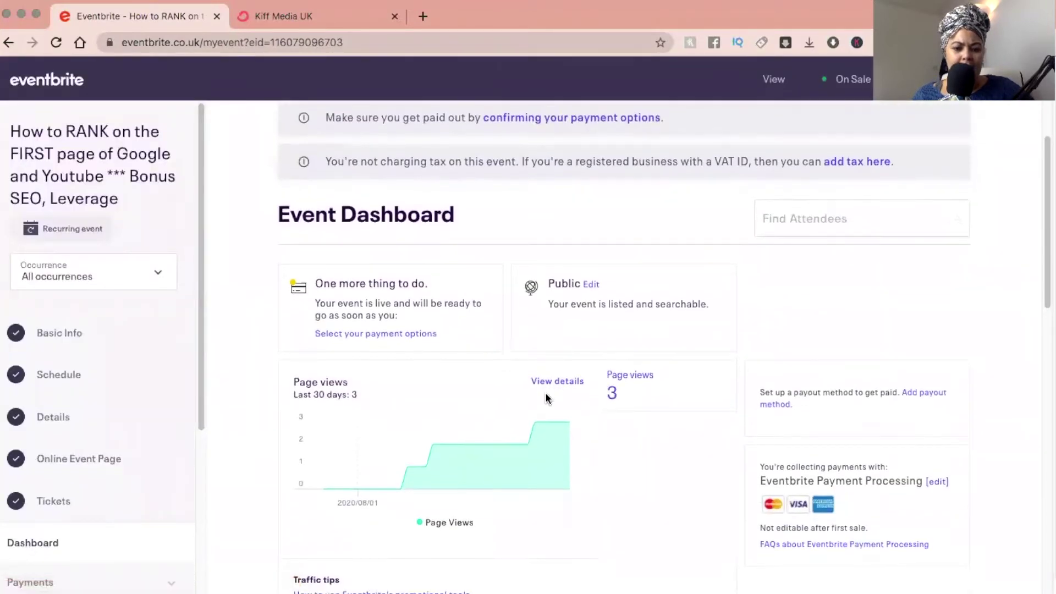
scroll(546, 396, "down", 2)
scroll(544, 400, "down", 1)
scroll(545, 400, "down", 1)
scroll(544, 399, "down", 2)
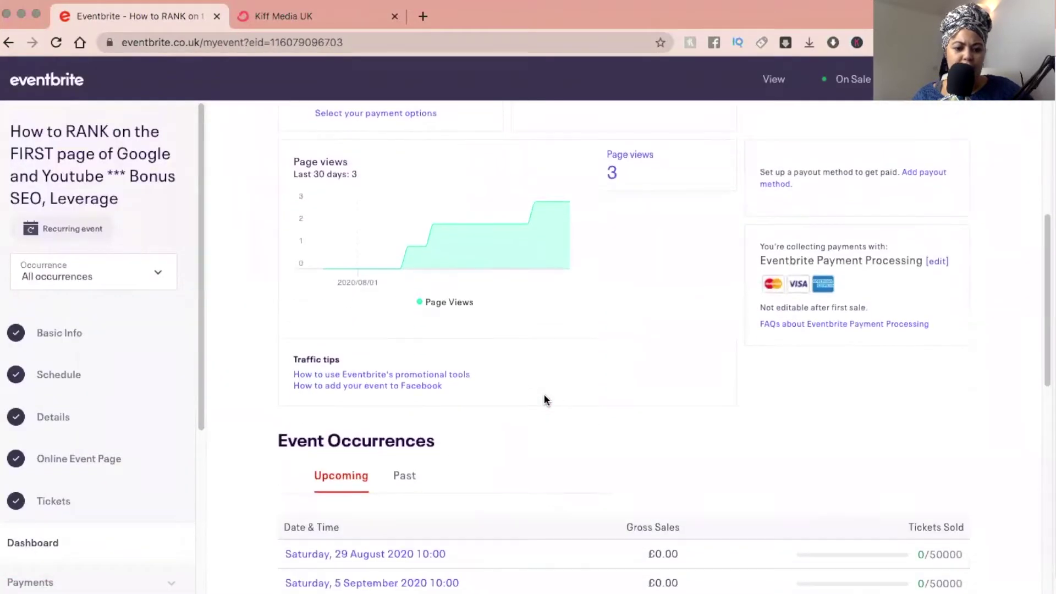
scroll(545, 400, "down", 4)
scroll(543, 394, "down", 1)
scroll(543, 396, "down", 2)
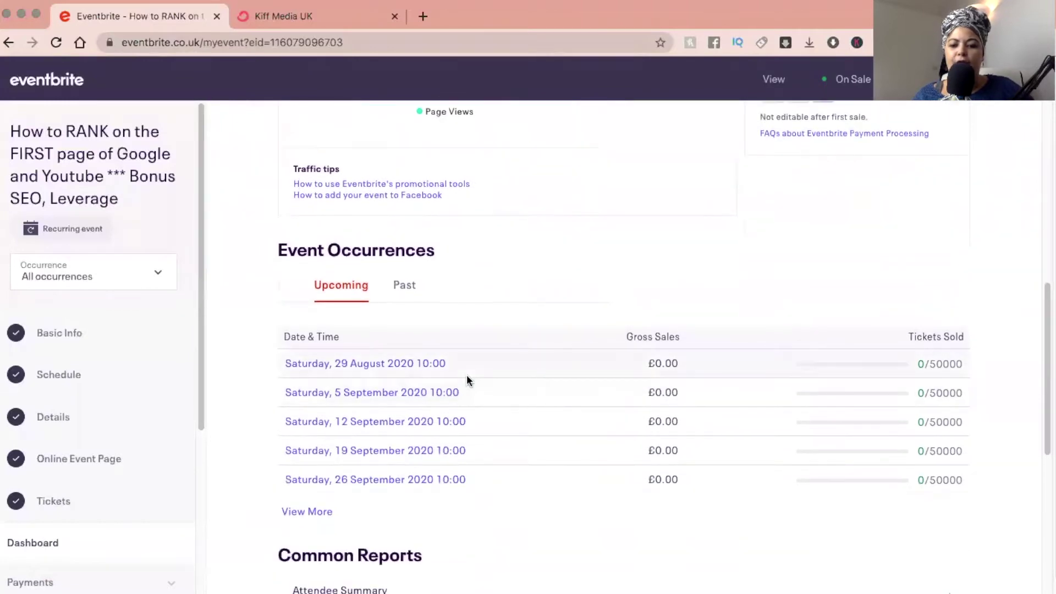
scroll(570, 455, "down", 5)
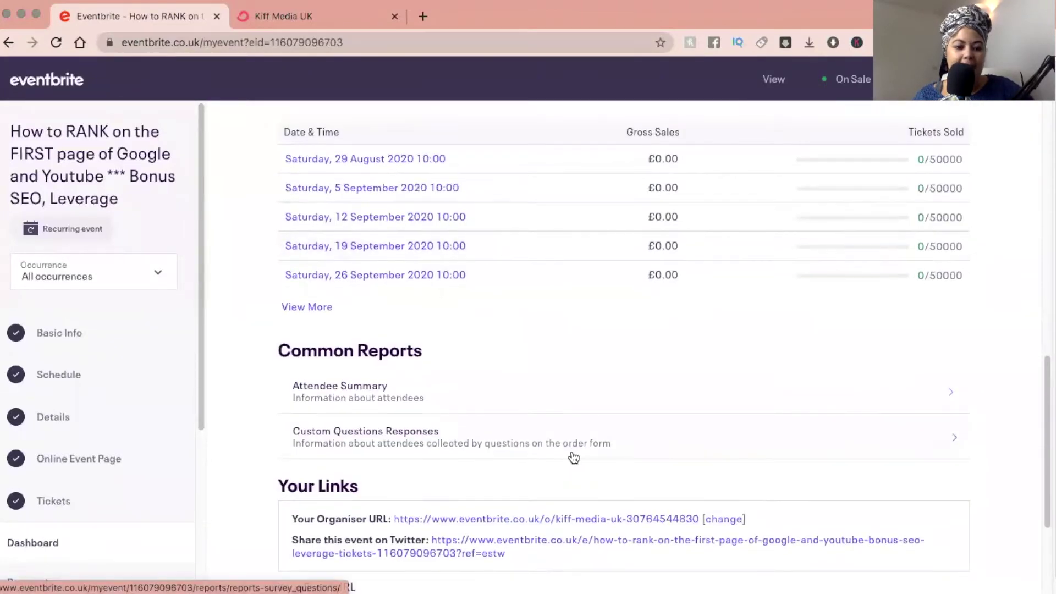
scroll(572, 454, "down", 1)
scroll(572, 456, "up", 10)
scroll(572, 455, "up", 3)
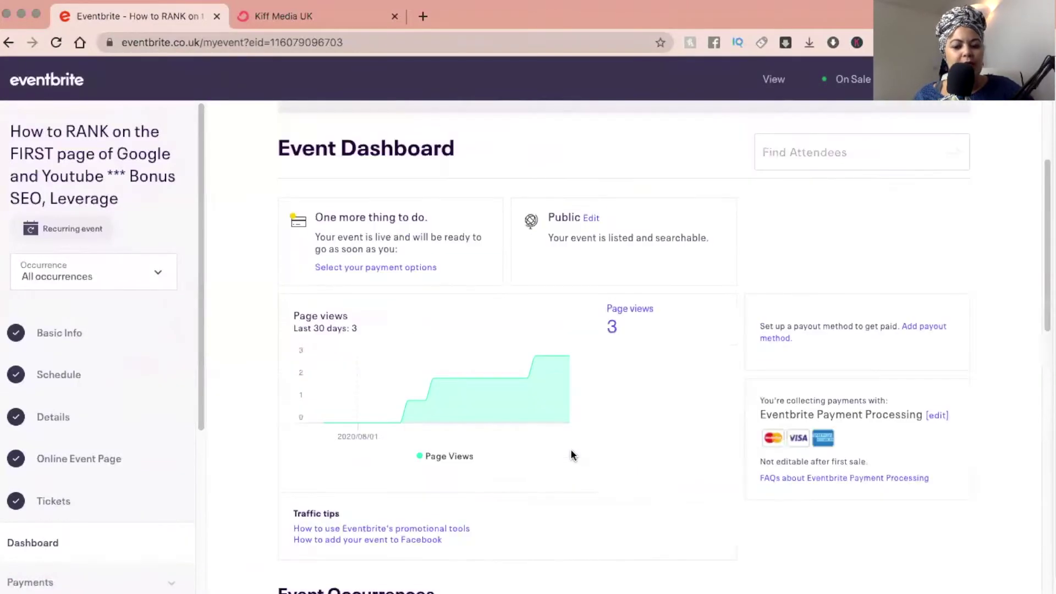
scroll(573, 456, "up", 1)
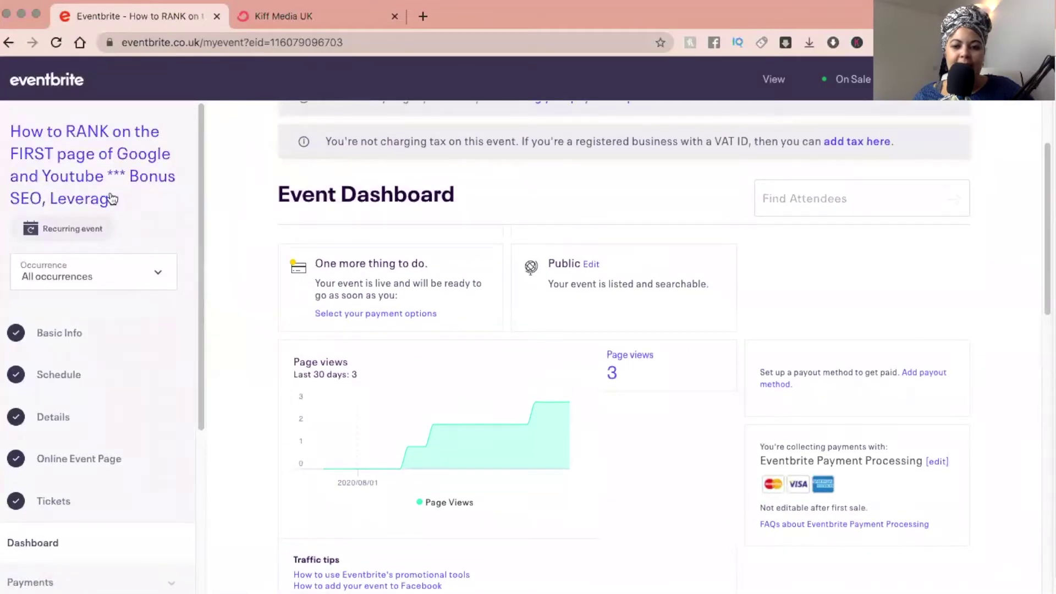
scroll(135, 449, "down", 2)
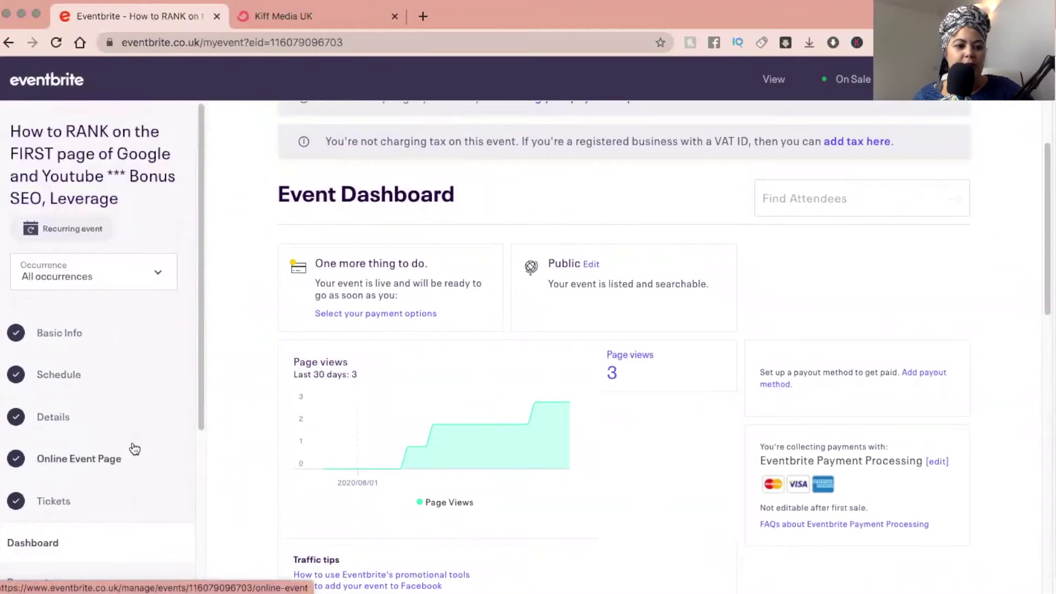
scroll(135, 449, "down", 5)
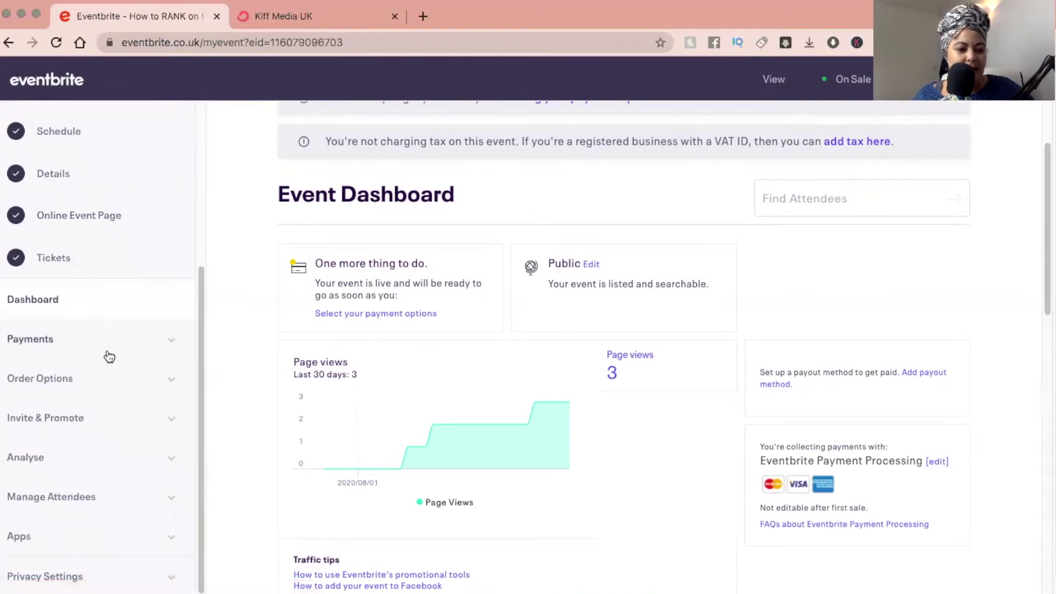
- Open Marketing Overview under Invite & Promote and go to its affiliate programmes tool
left_click(106, 424)
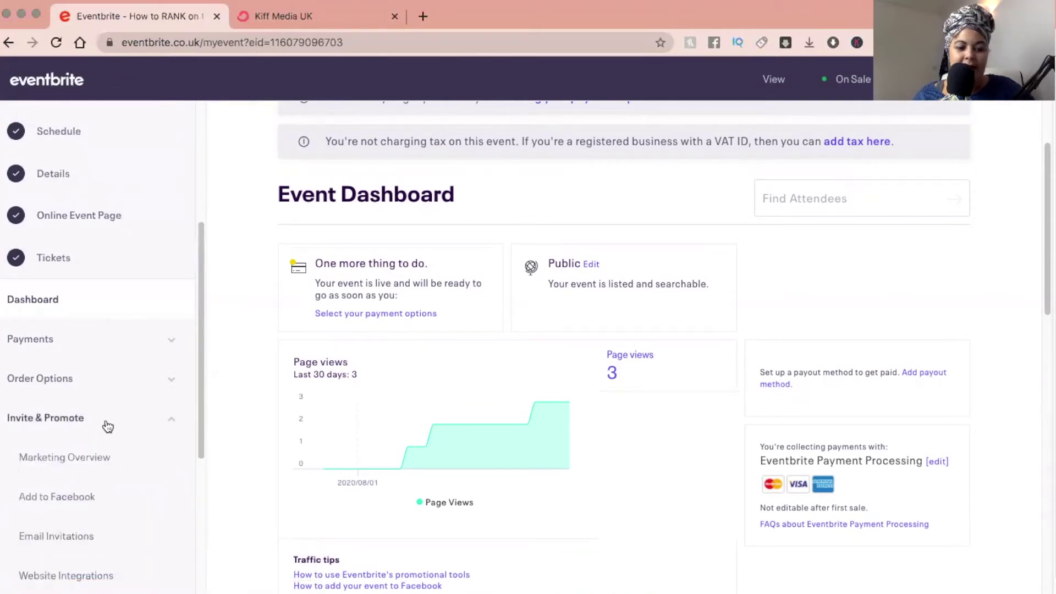
left_click(86, 468)
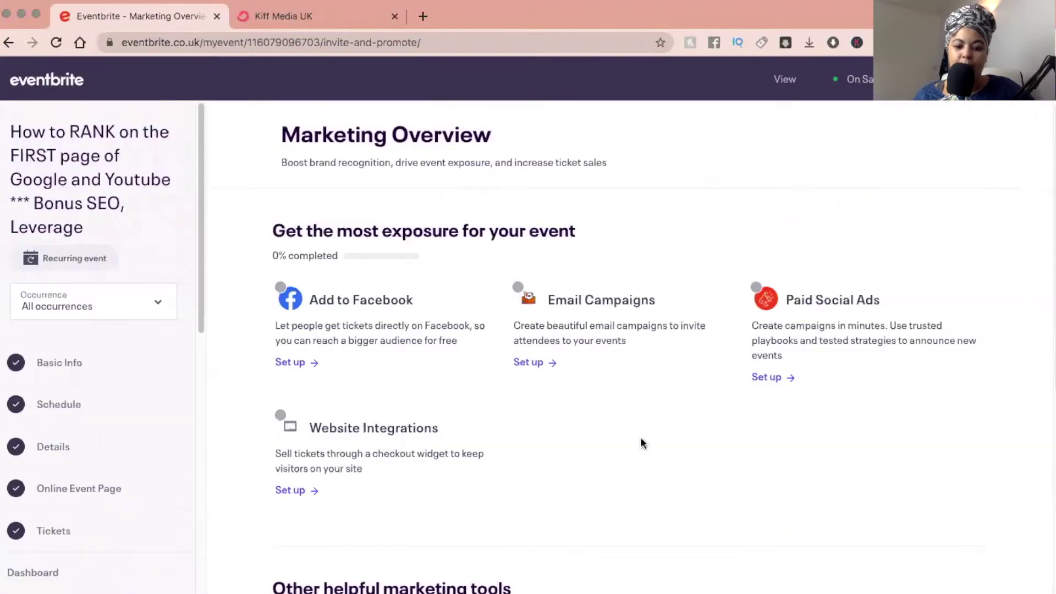
scroll(639, 410, "down", 2)
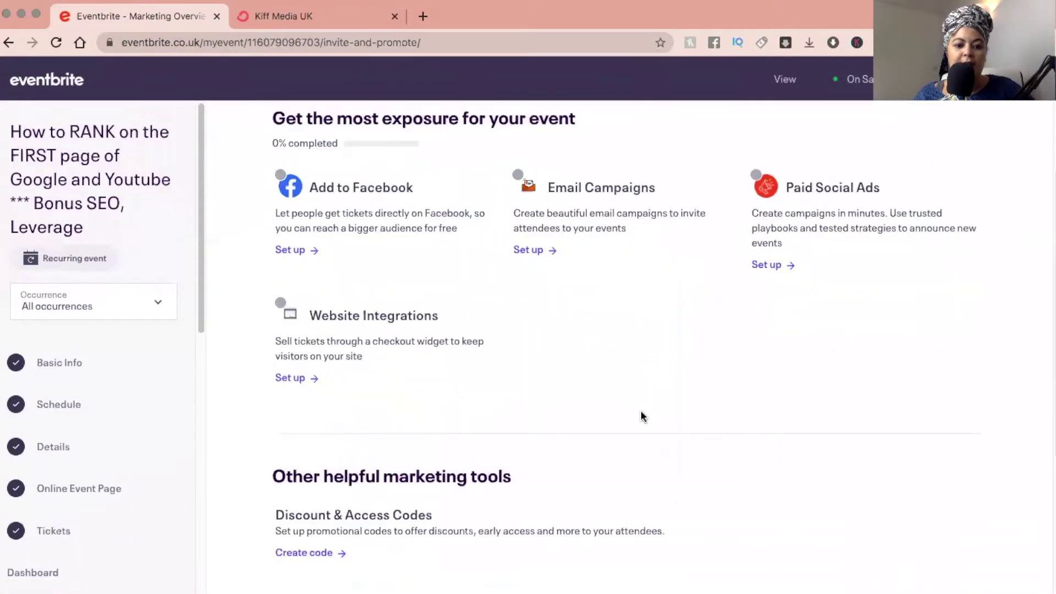
scroll(641, 410, "up", 2)
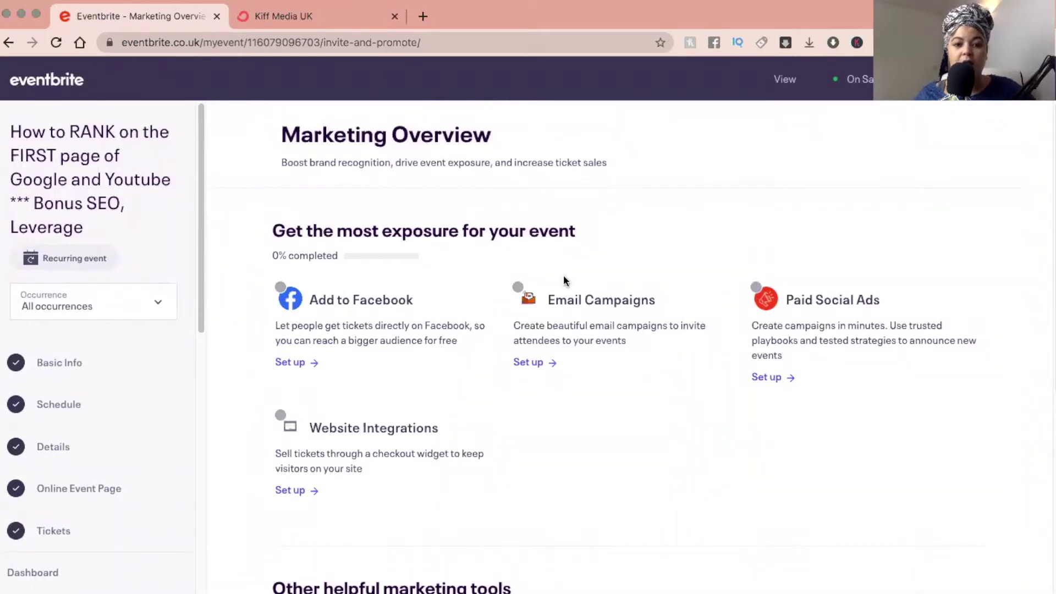
scroll(552, 286, "down", 1)
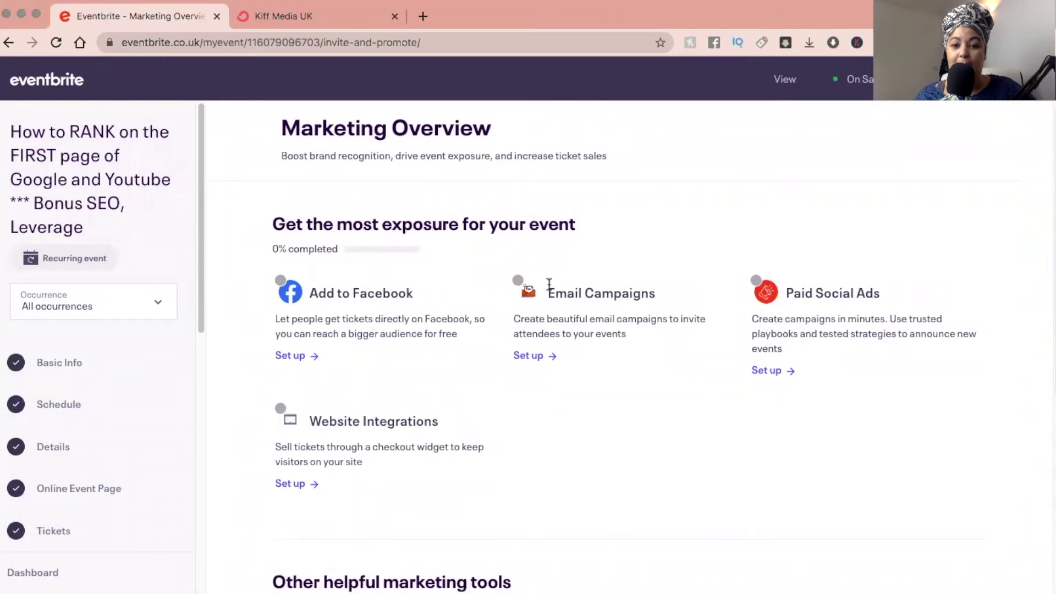
scroll(549, 284, "down", 1)
scroll(549, 285, "down", 4)
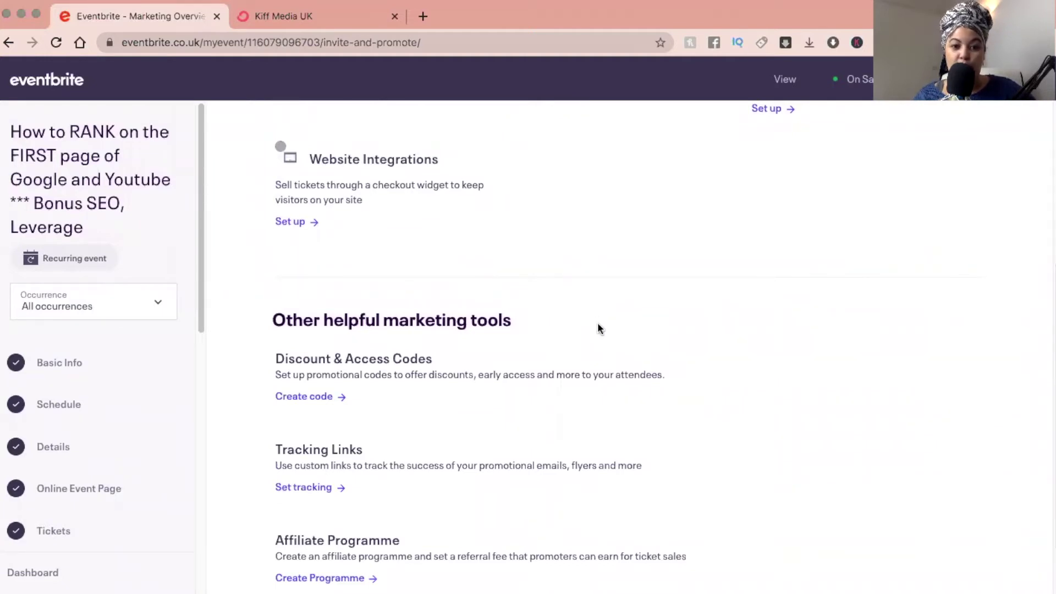
scroll(462, 275, "down", 1)
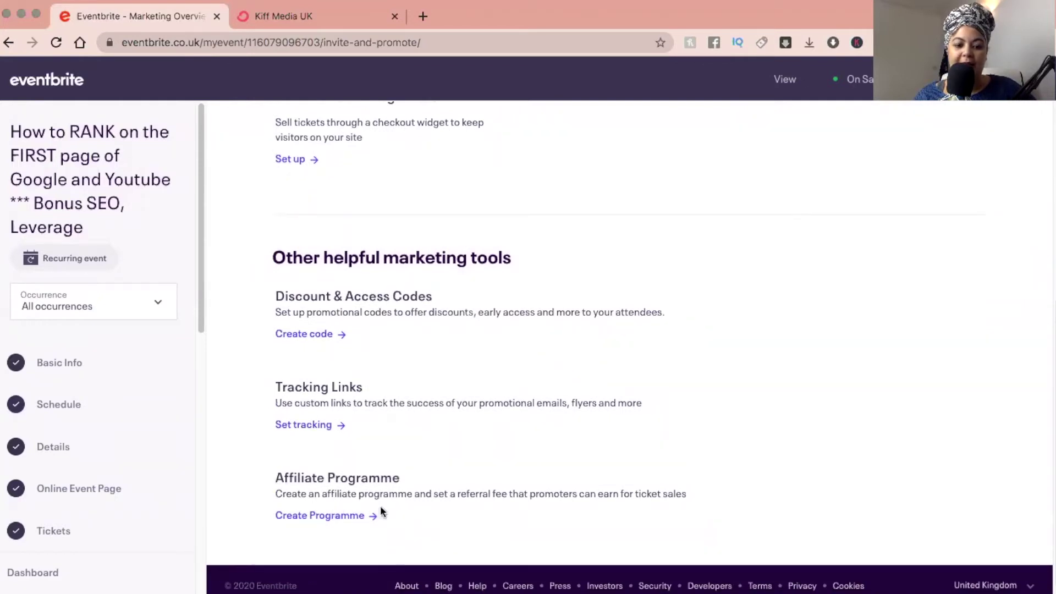
scroll(479, 413, "up", 5)
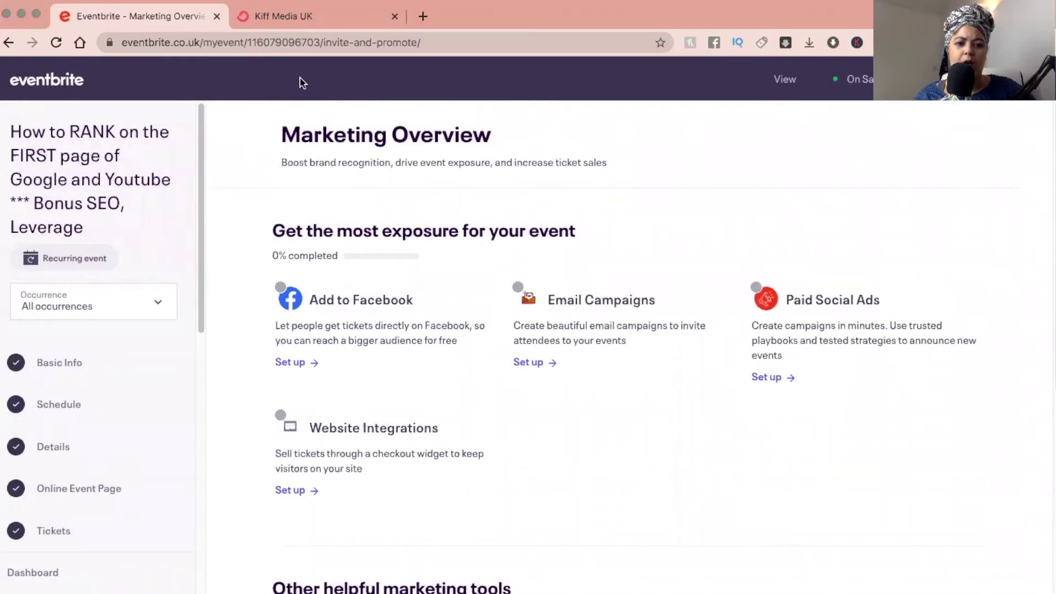
scroll(464, 289, "down", 6)
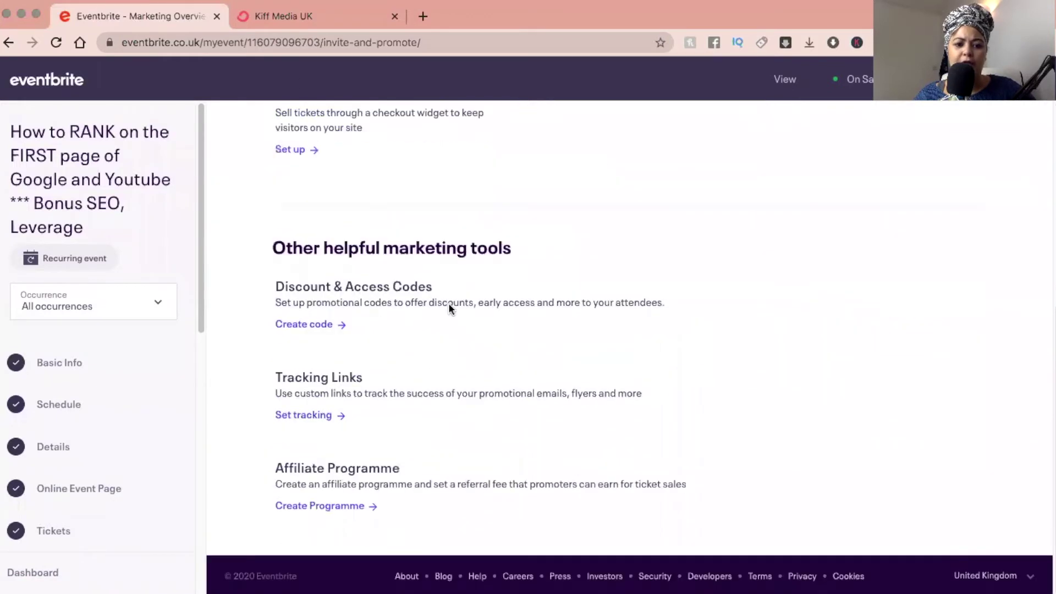
left_click(327, 508)
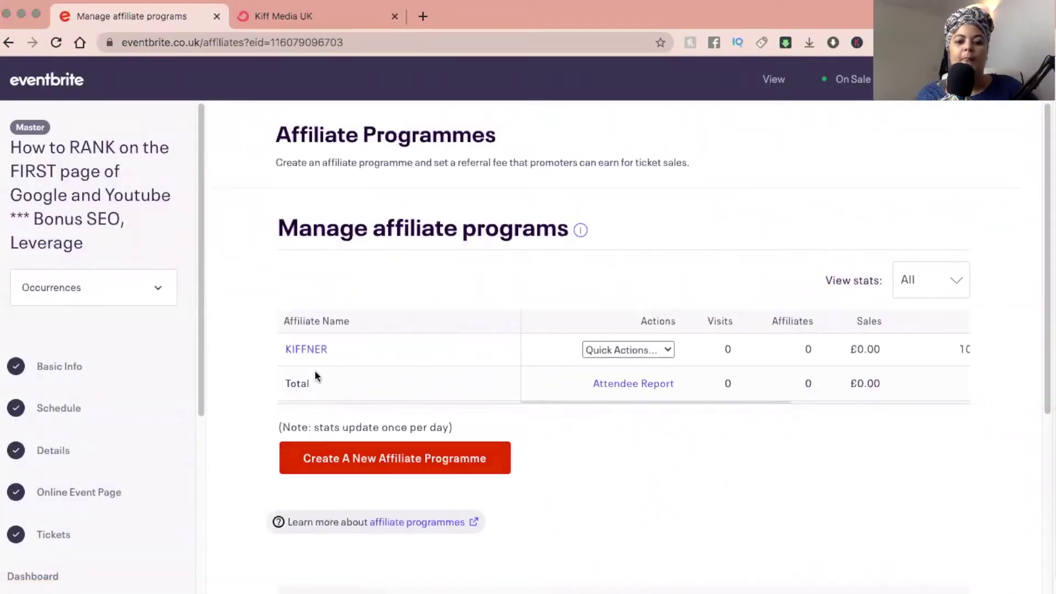
left_click(365, 462)
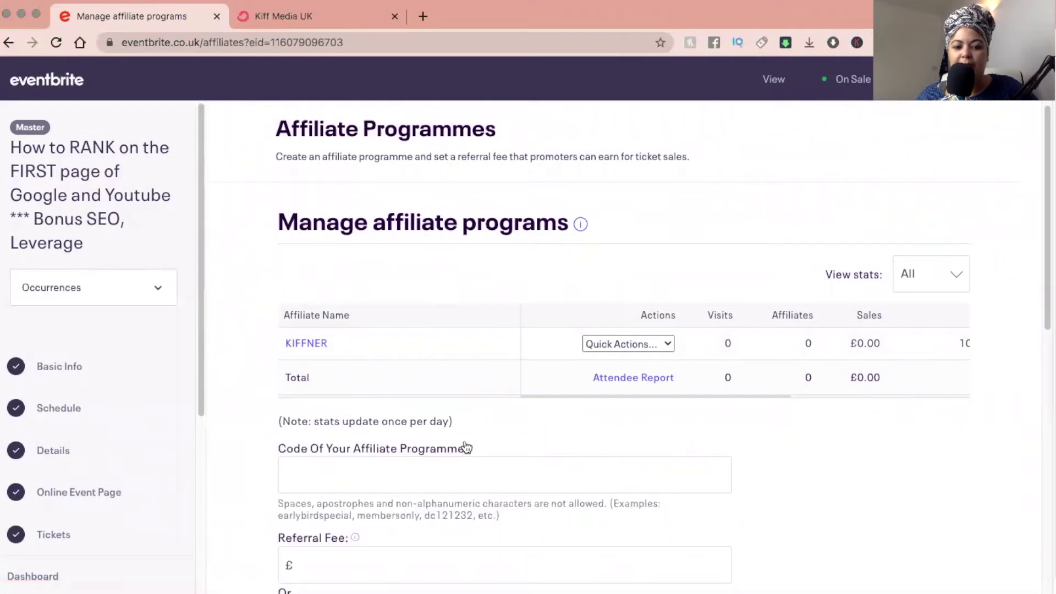
scroll(466, 440, "down", 2)
left_click(421, 363)
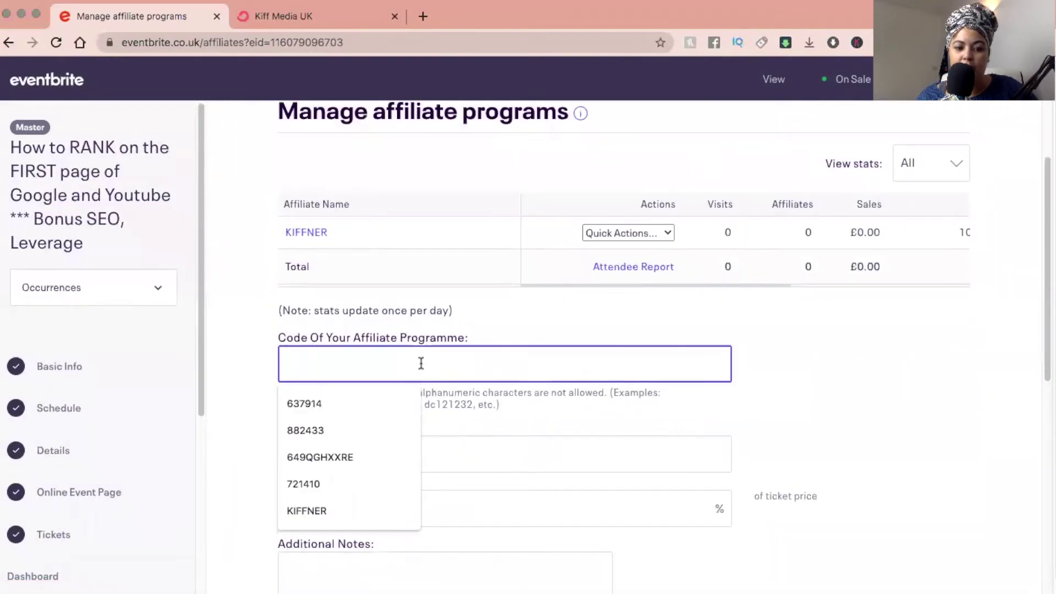
type("Ki")
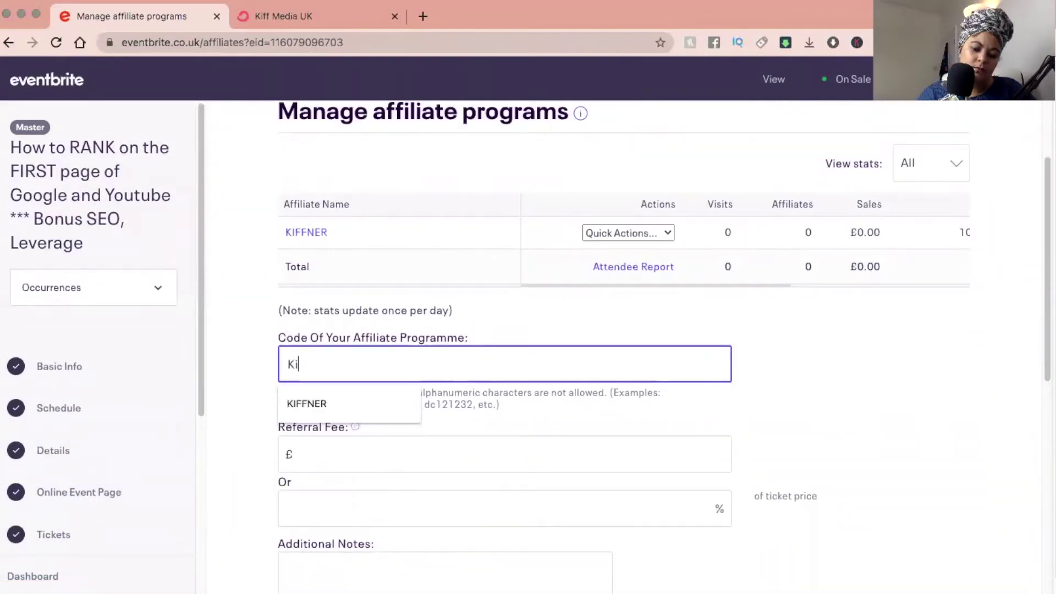
type("v")
key("BackSpace")
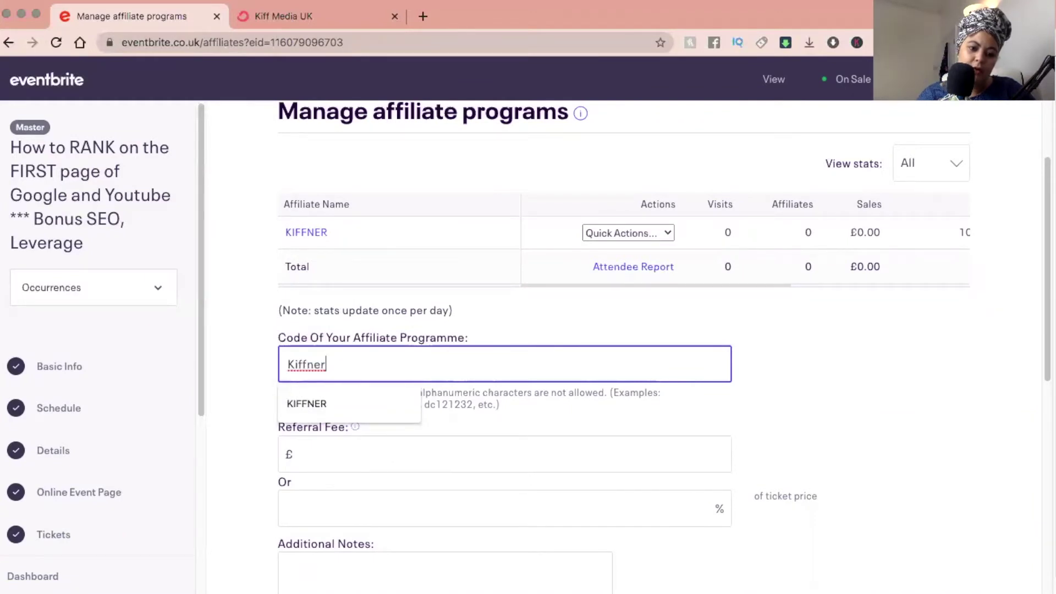
type("20")
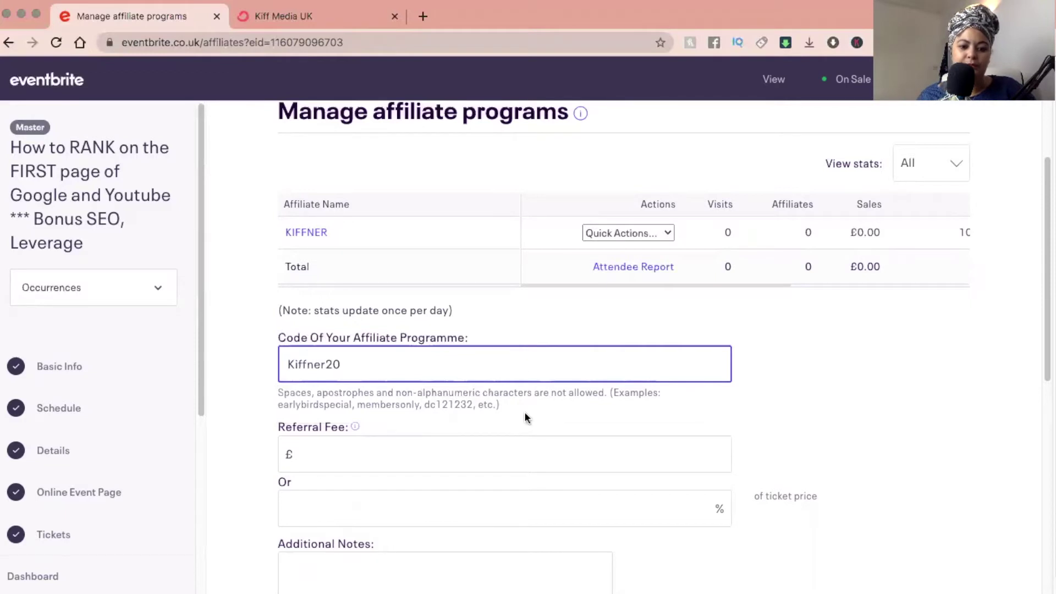
scroll(522, 413, "down", 1)
- Set the referral fee to 10% of ticket price and save the programme
left_click(497, 434)
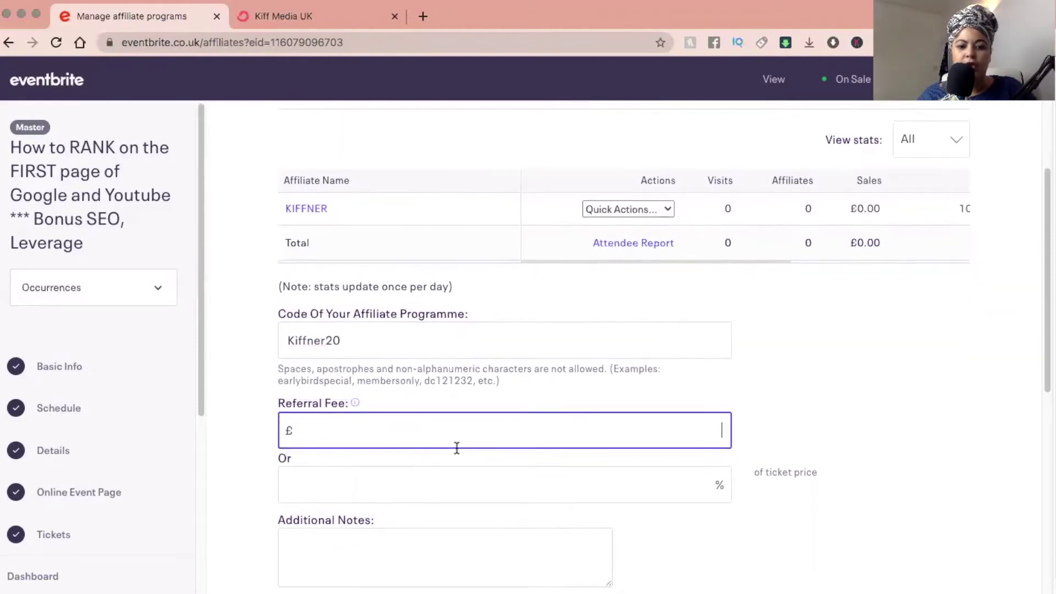
scroll(457, 447, "down", 1)
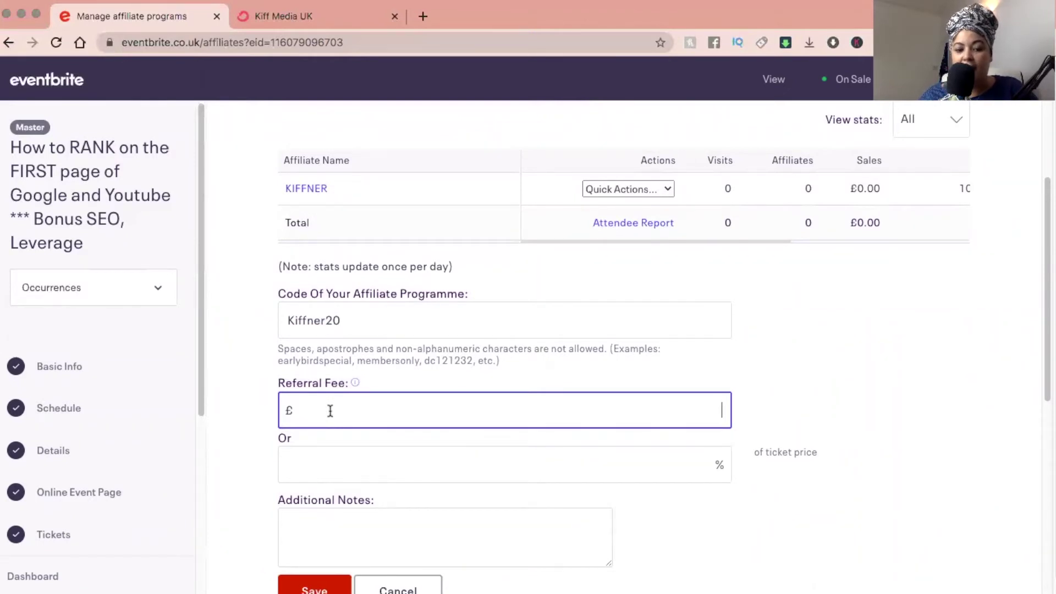
scroll(330, 410, "down", 1)
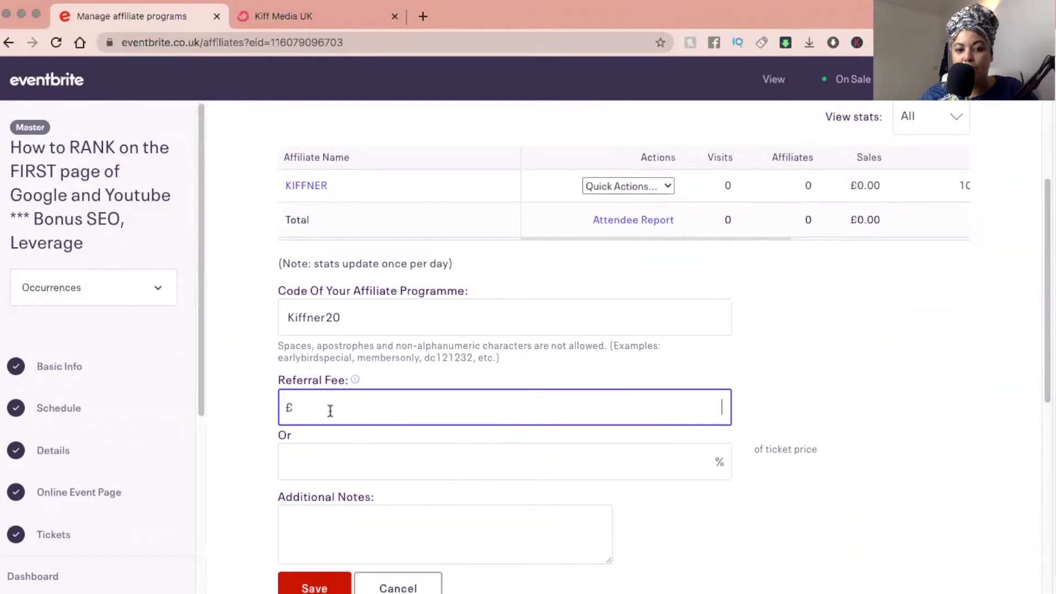
scroll(330, 411, "down", 1)
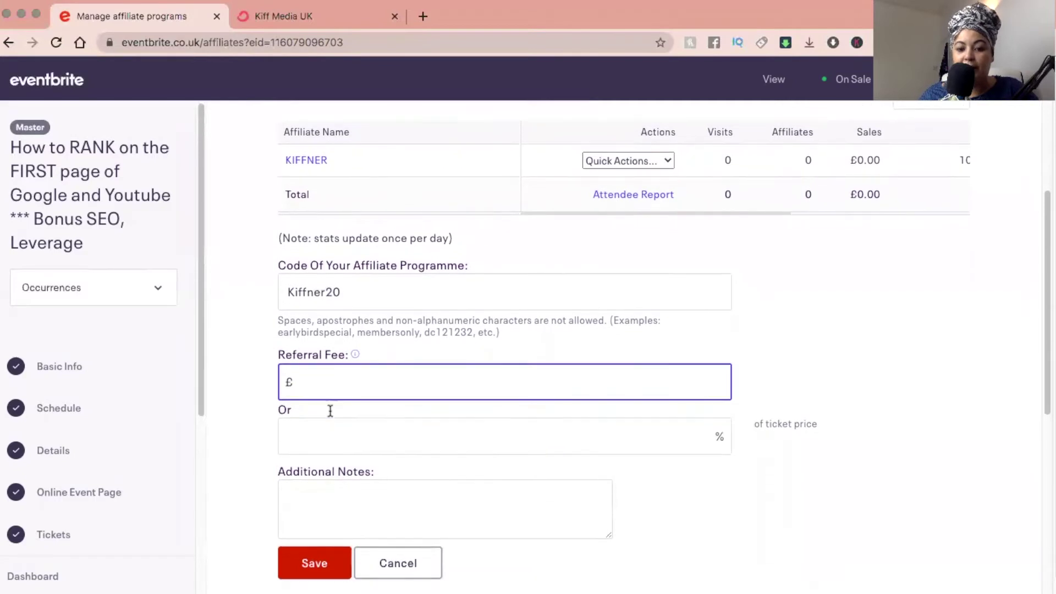
left_click(399, 427)
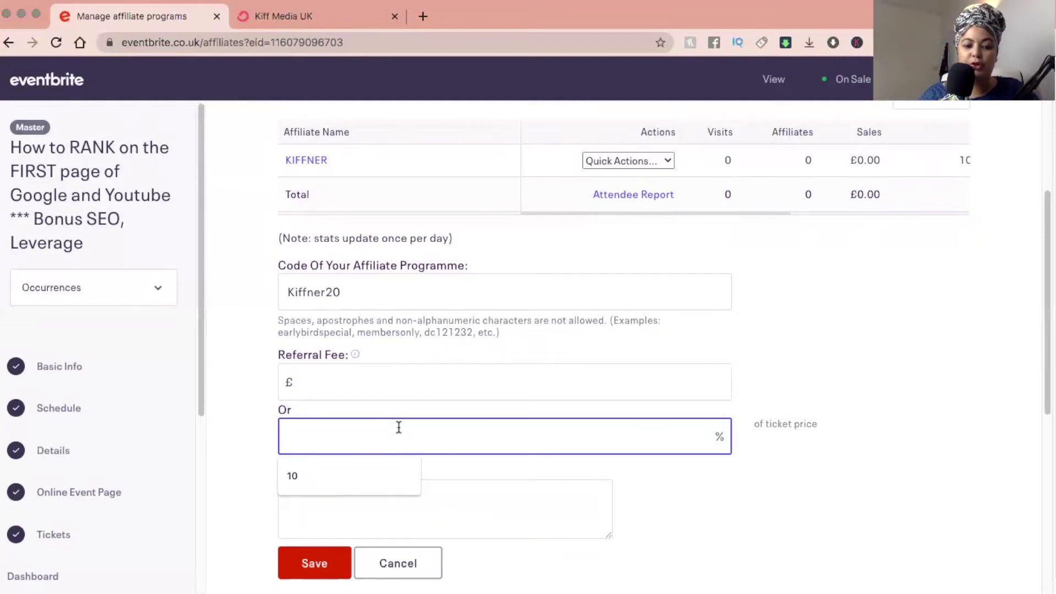
left_click(294, 471)
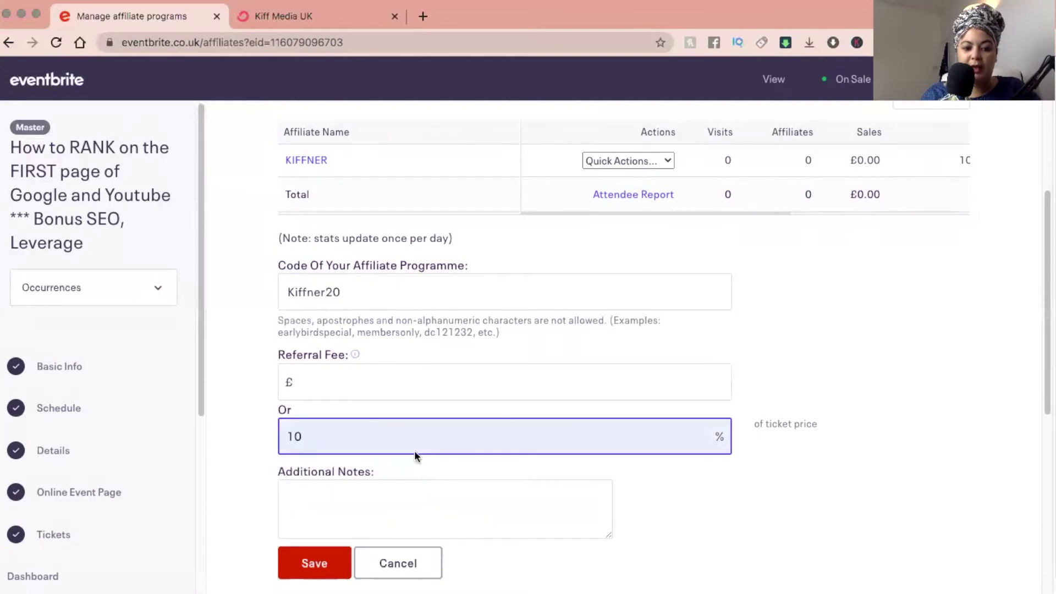
scroll(415, 452, "down", 1)
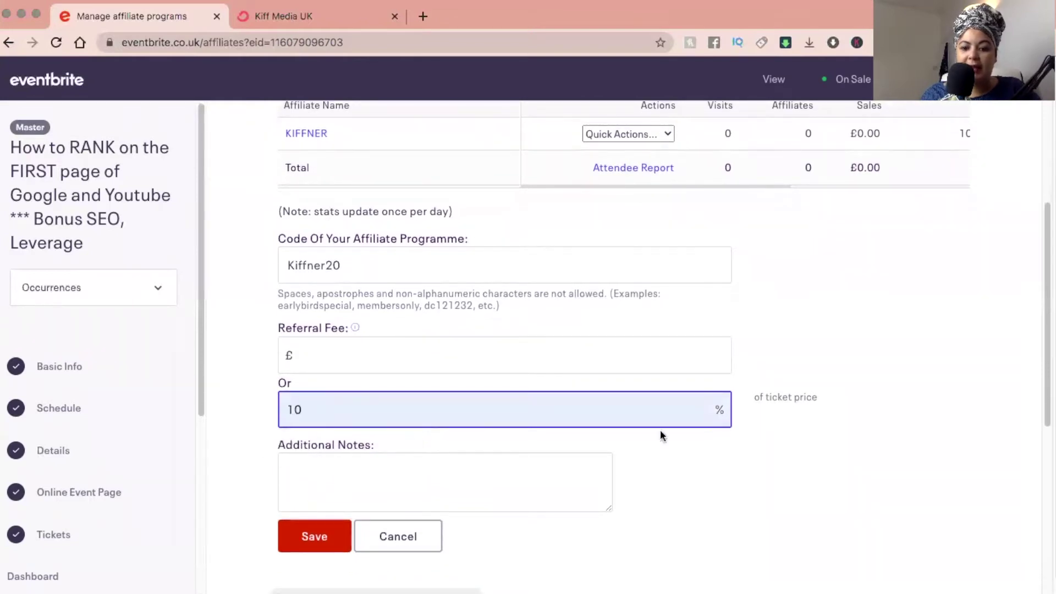
scroll(611, 415, "down", 5)
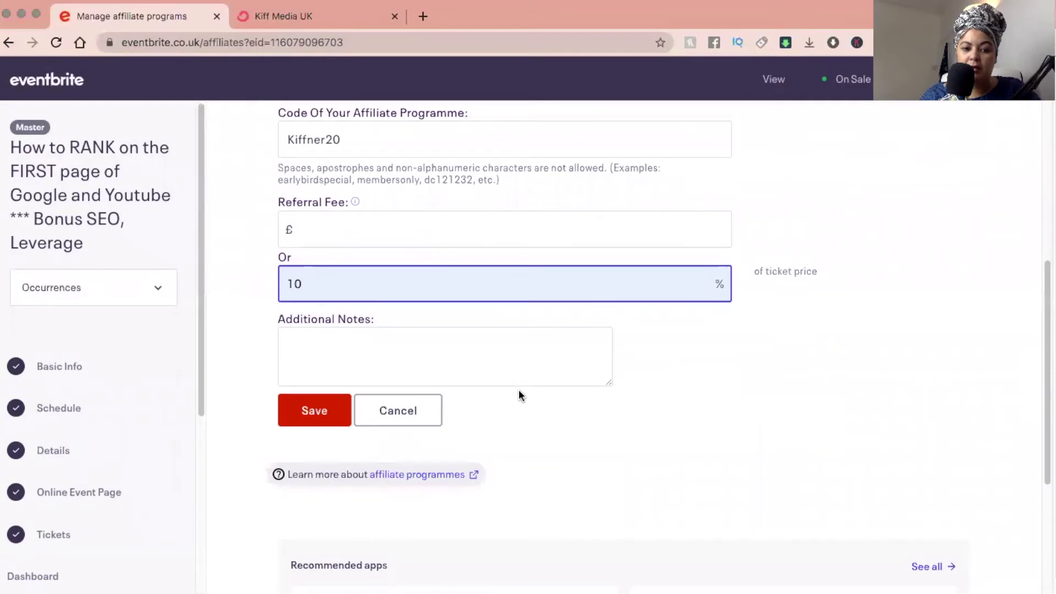
left_click(445, 354)
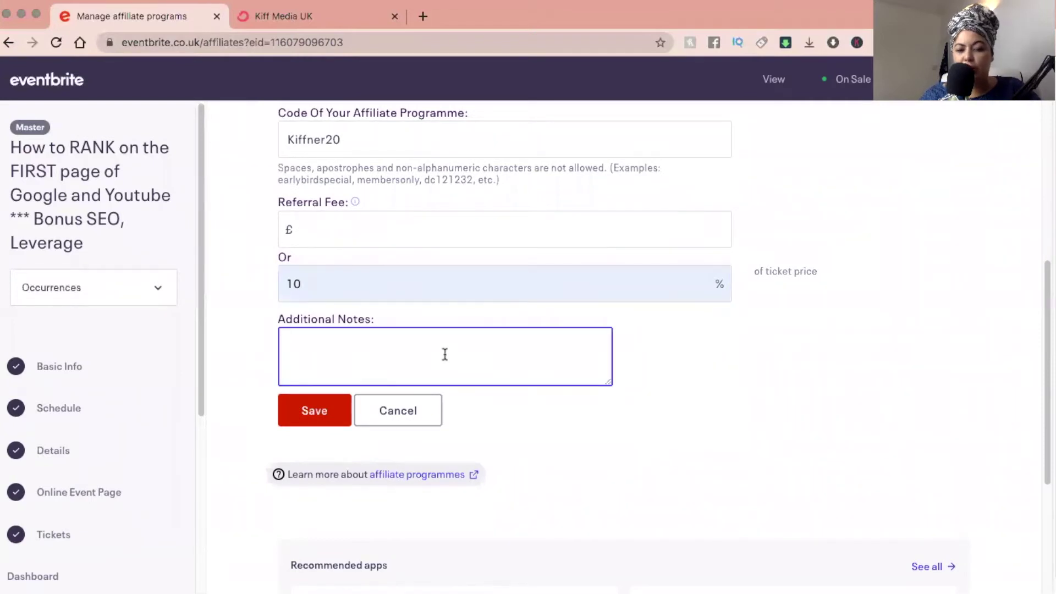
left_click(341, 408)
scroll(311, 368, "down", 1)
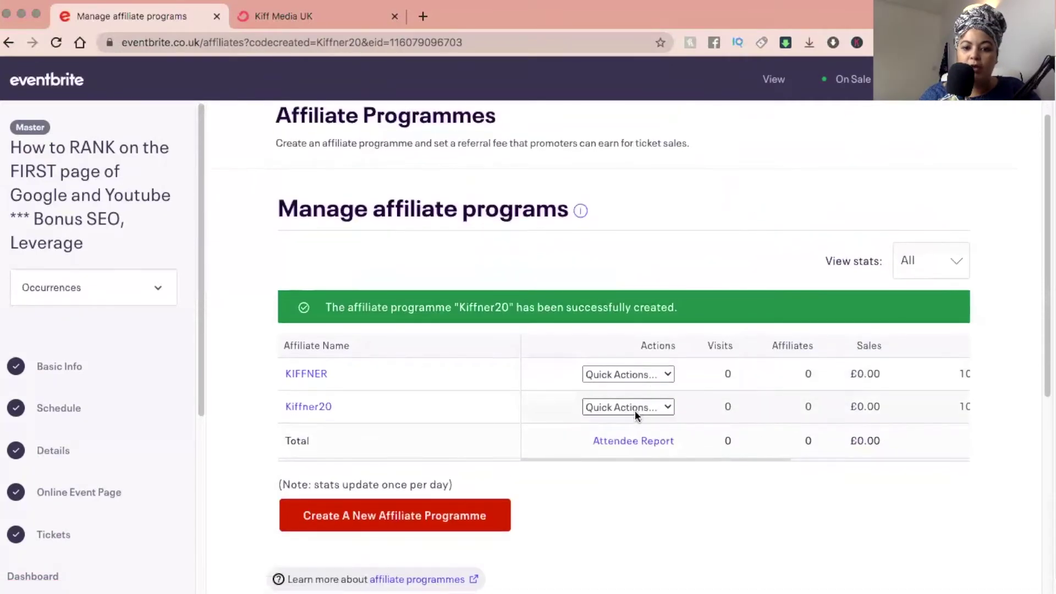
left_click(635, 408)
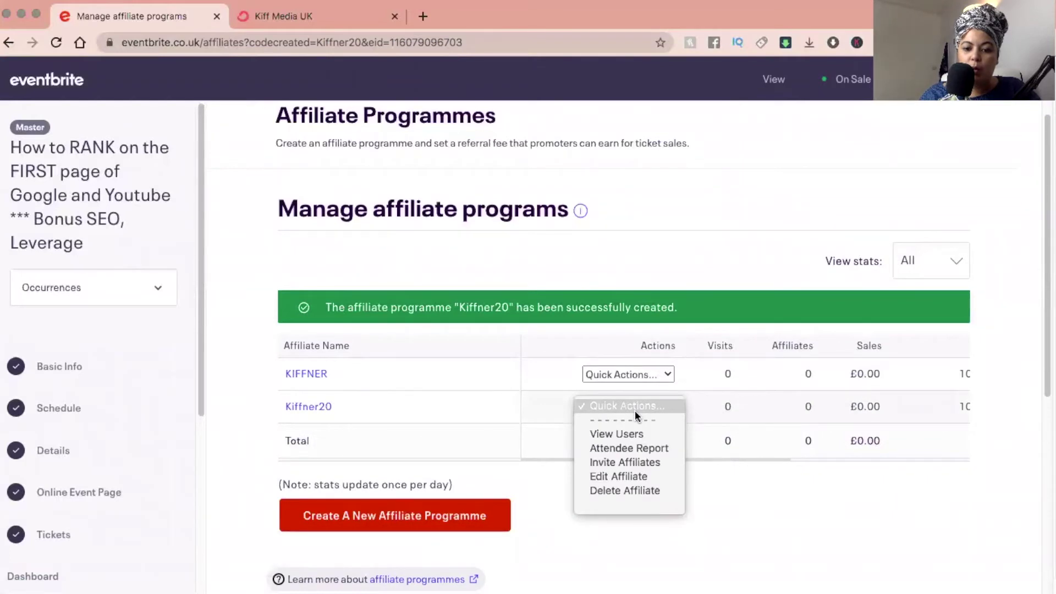
left_click(655, 464)
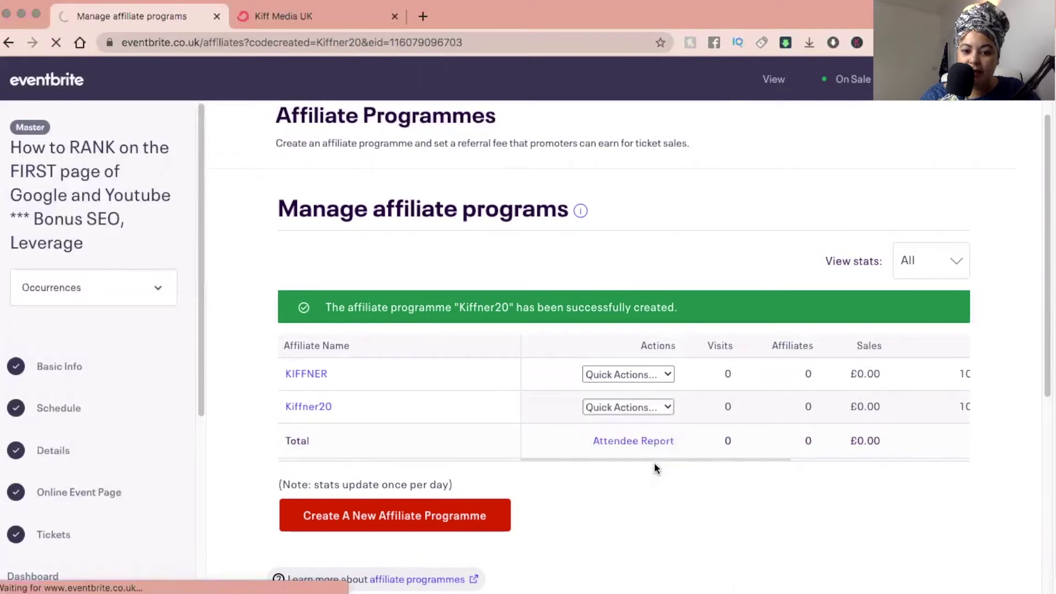
scroll(654, 386, "up", 5)
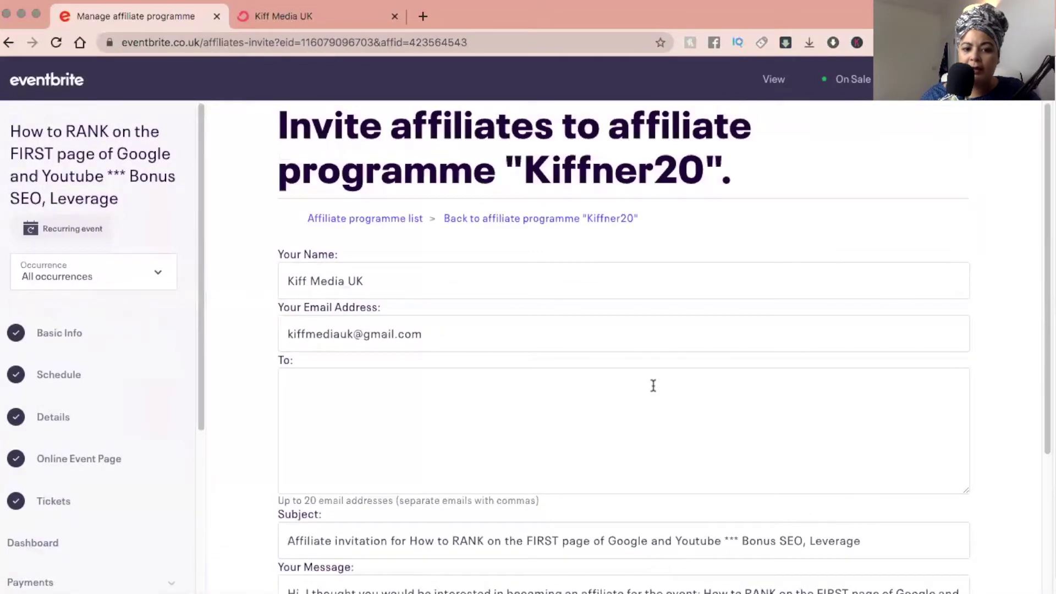
left_click(501, 331)
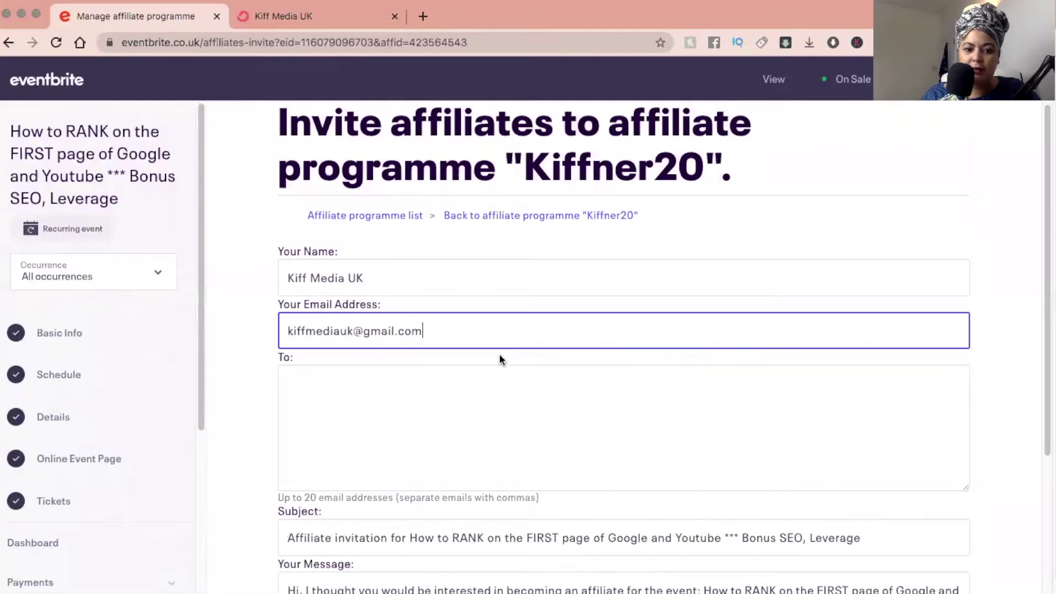
left_click(509, 381)
scroll(490, 379, "down", 2)
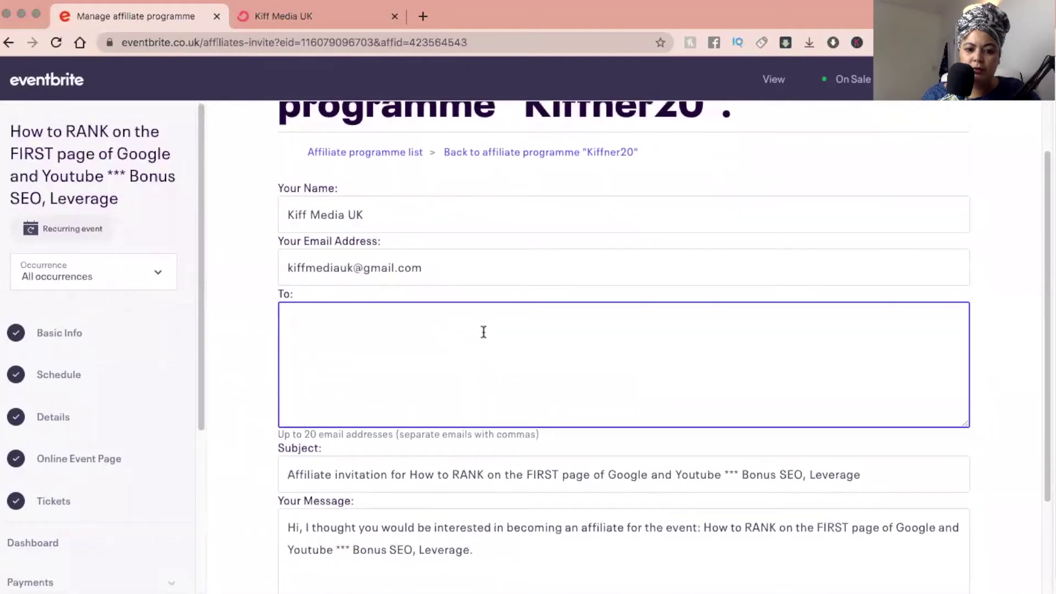
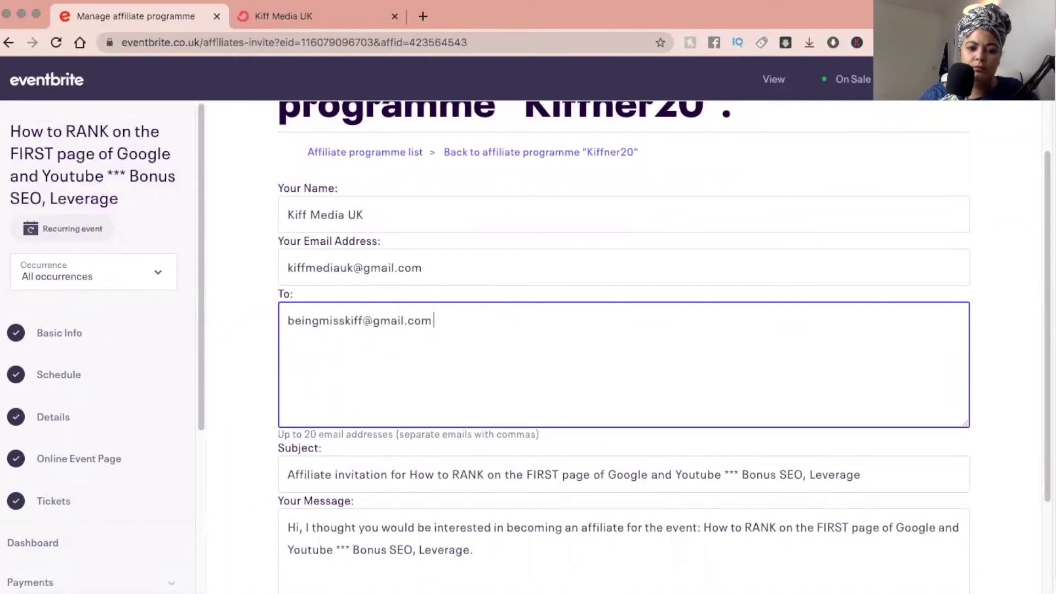
scroll(555, 378, "down", 4)
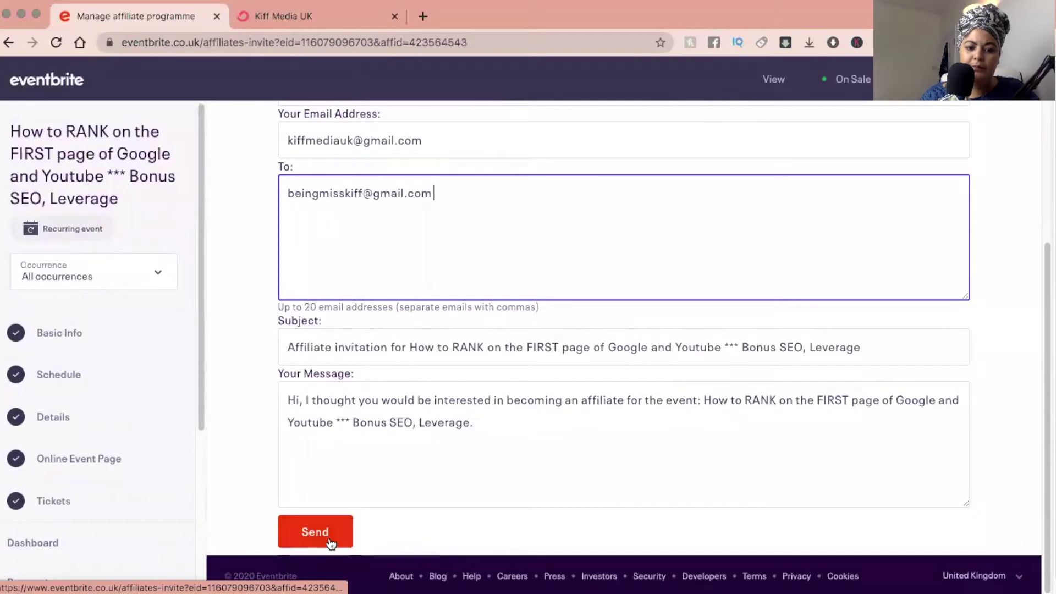
left_click(330, 543)
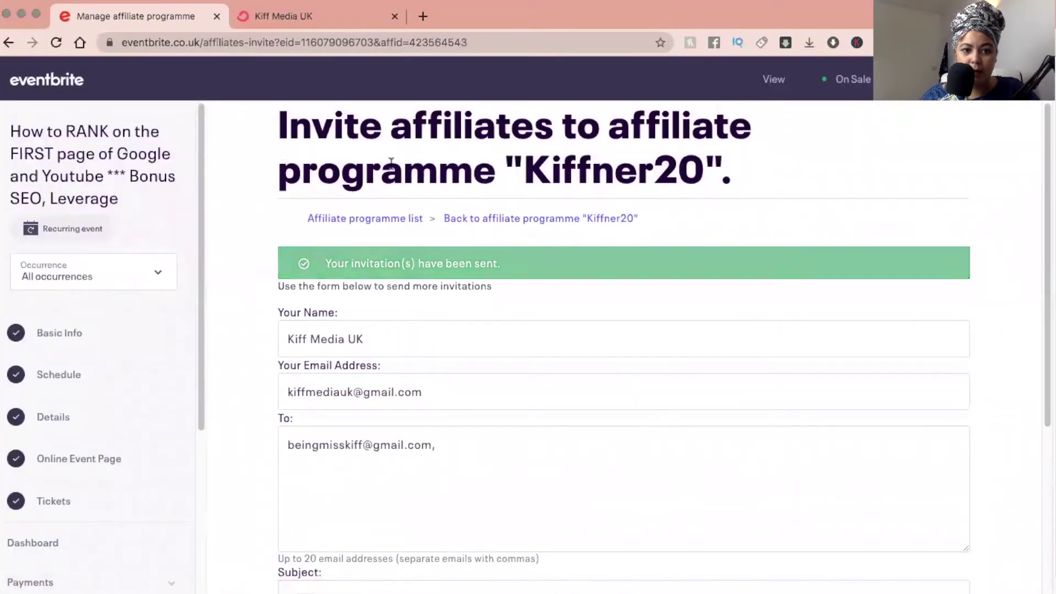
- Return to the affiliate programme list and open a new tab showing Google accounts
left_click(379, 219)
left_click(422, 17)
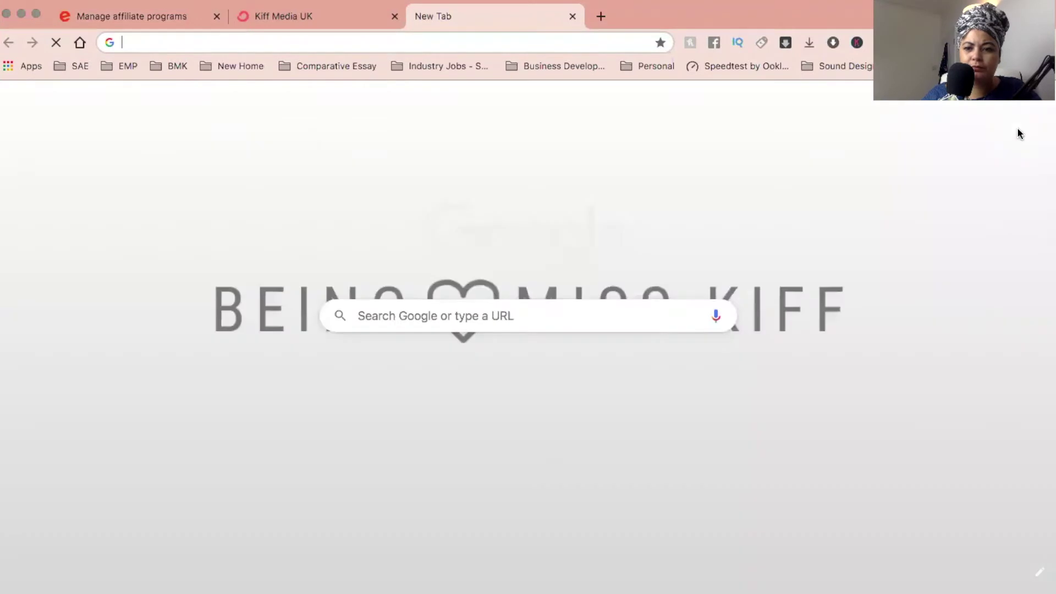
left_click(1040, 104)
scroll(900, 448, "down", 3)
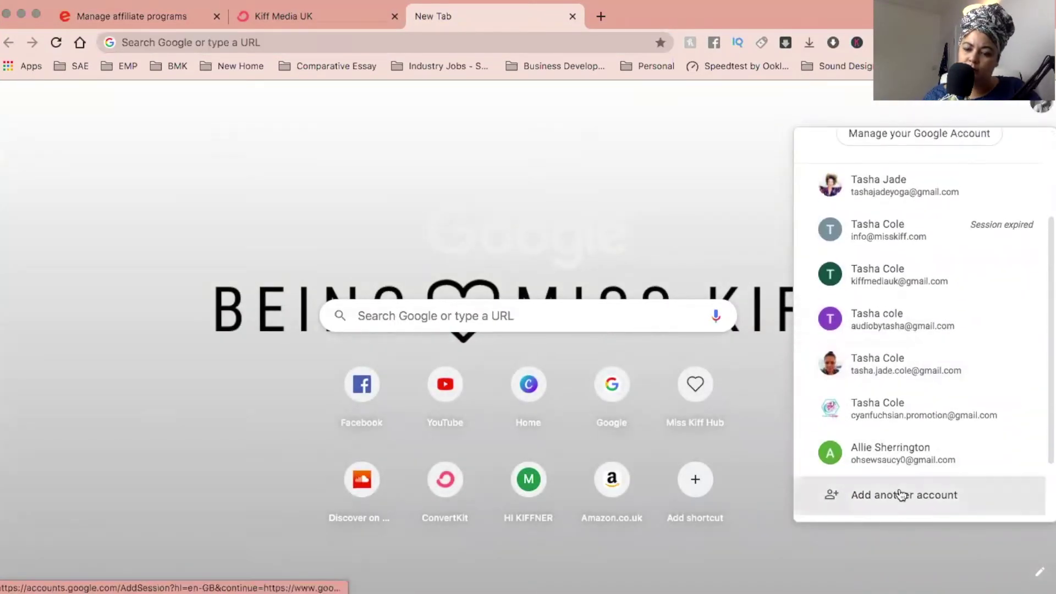
left_click(899, 492)
type("bei")
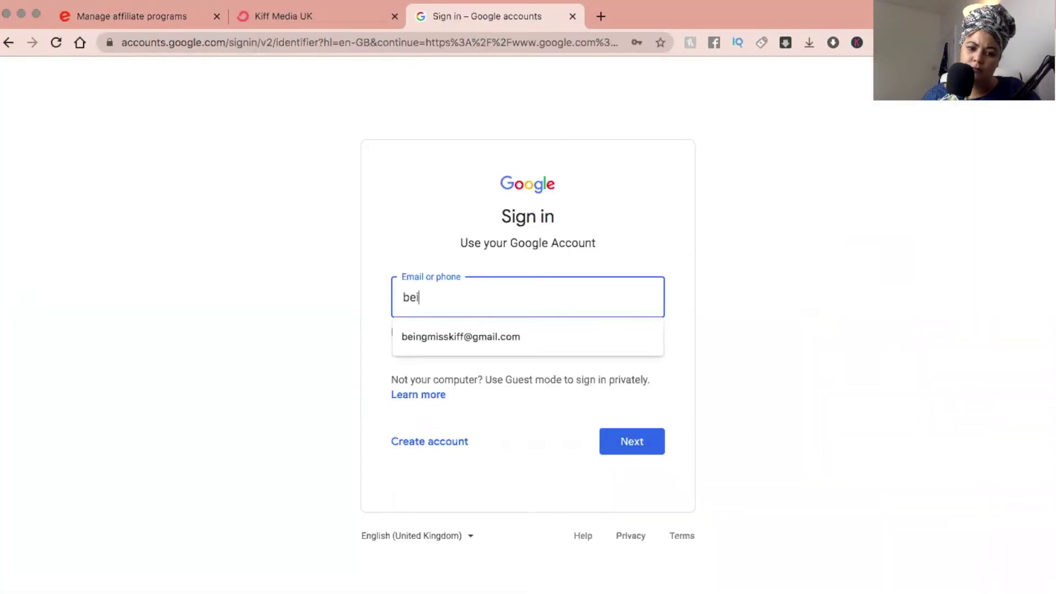
left_click(463, 337)
left_click(621, 438)
left_click(633, 380)
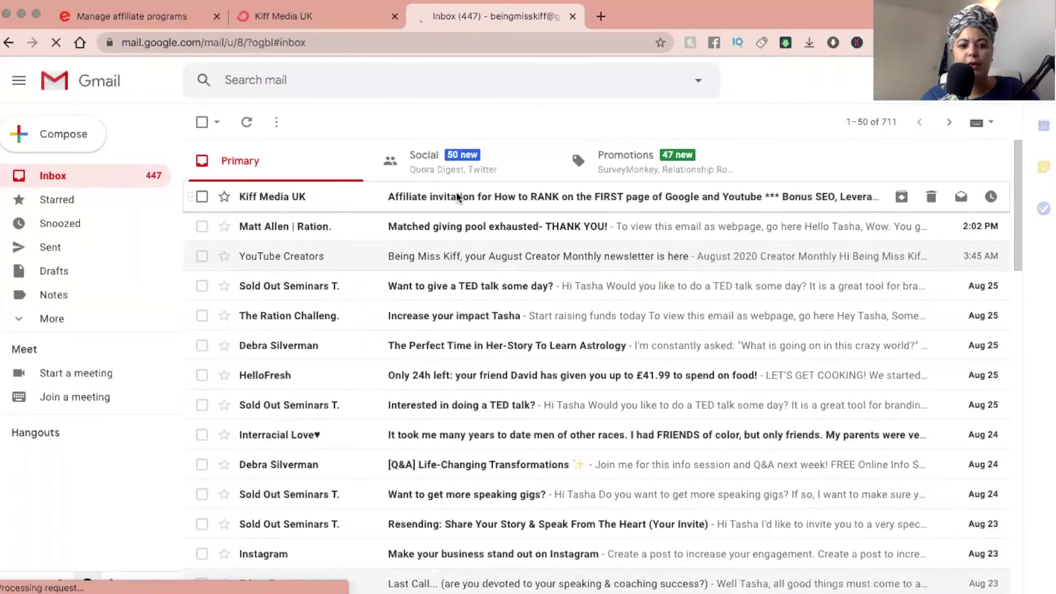
- Open the Eventbrite affiliate invitation email and follow its join link
left_click(456, 197)
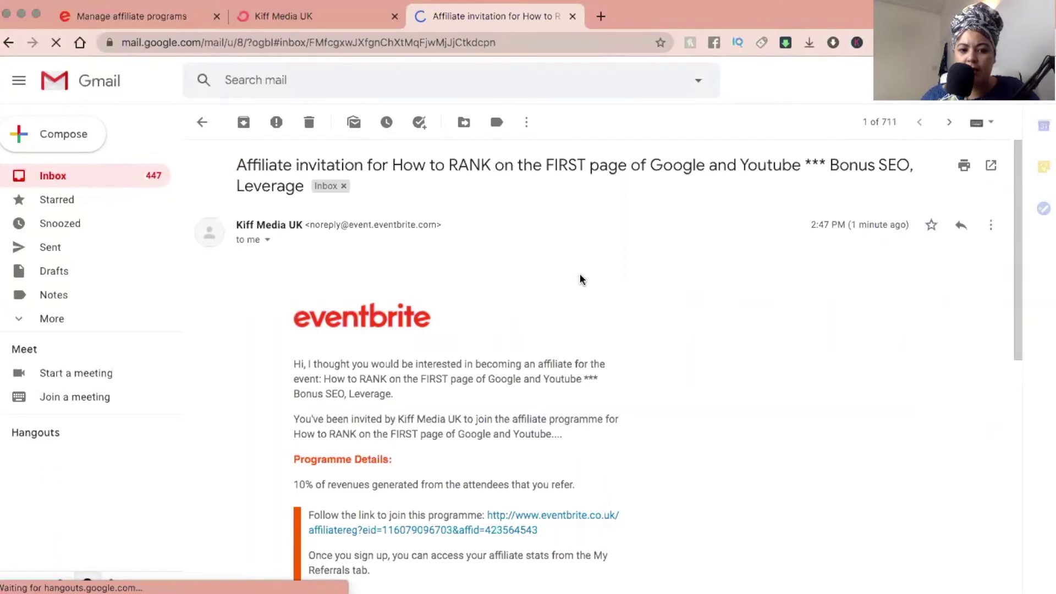
scroll(582, 279, "down", 1)
scroll(580, 279, "down", 1)
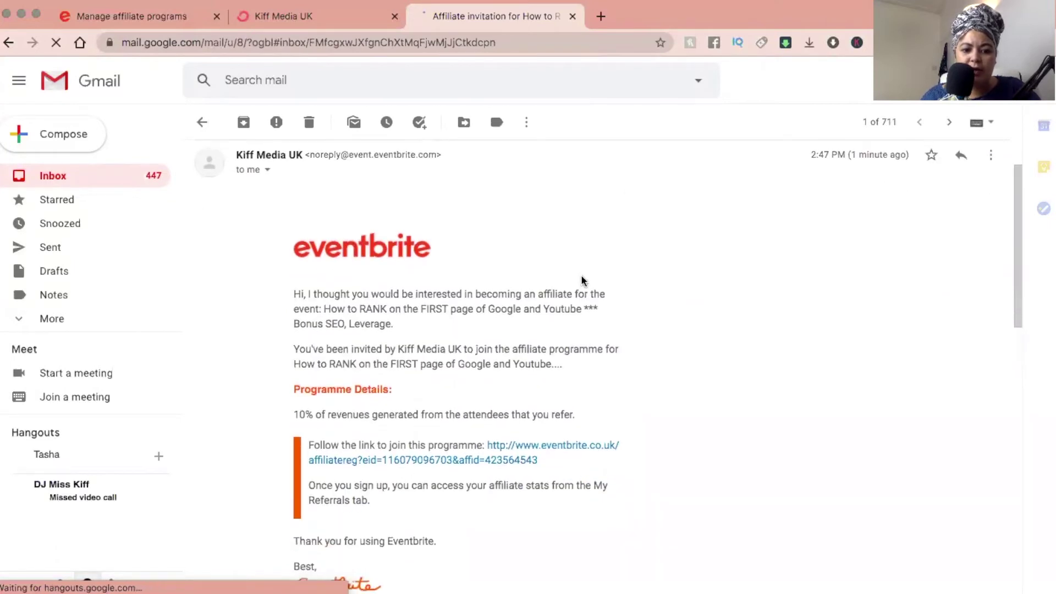
scroll(582, 280, "down", 1)
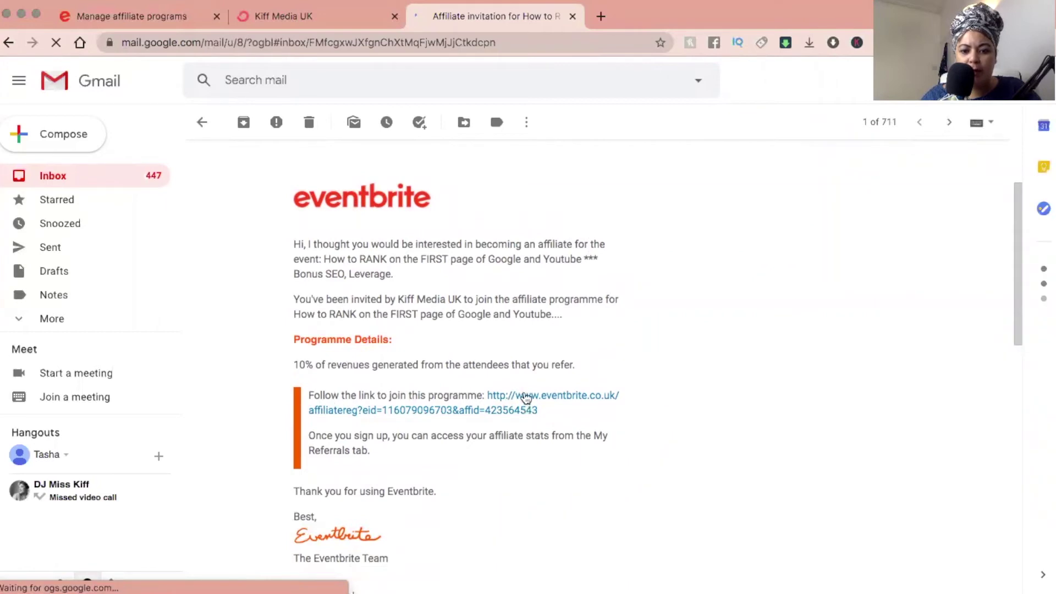
scroll(535, 391, "down", 5)
scroll(535, 390, "up", 4)
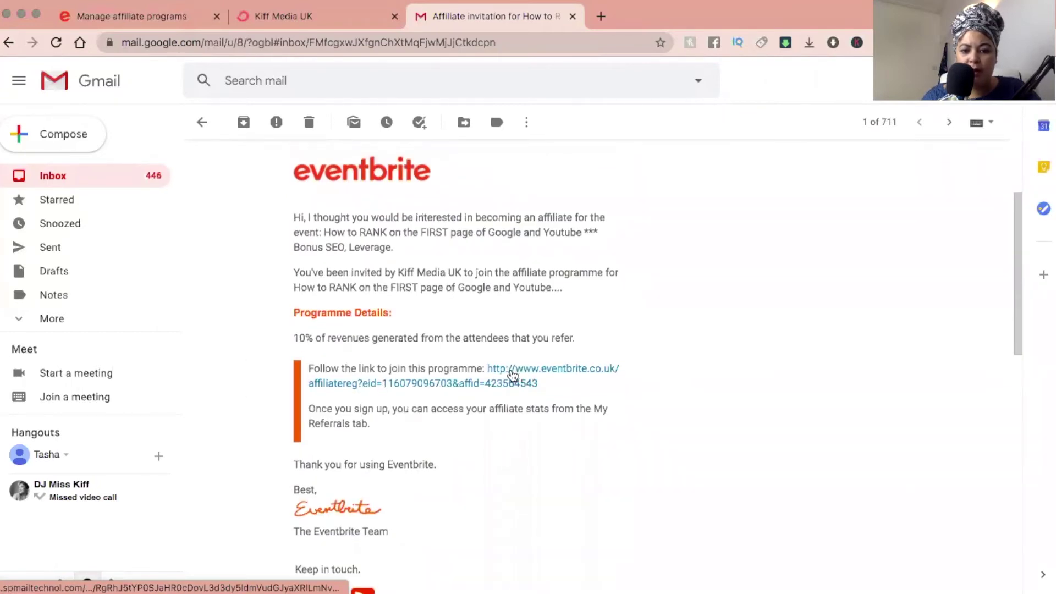
left_click(512, 375)
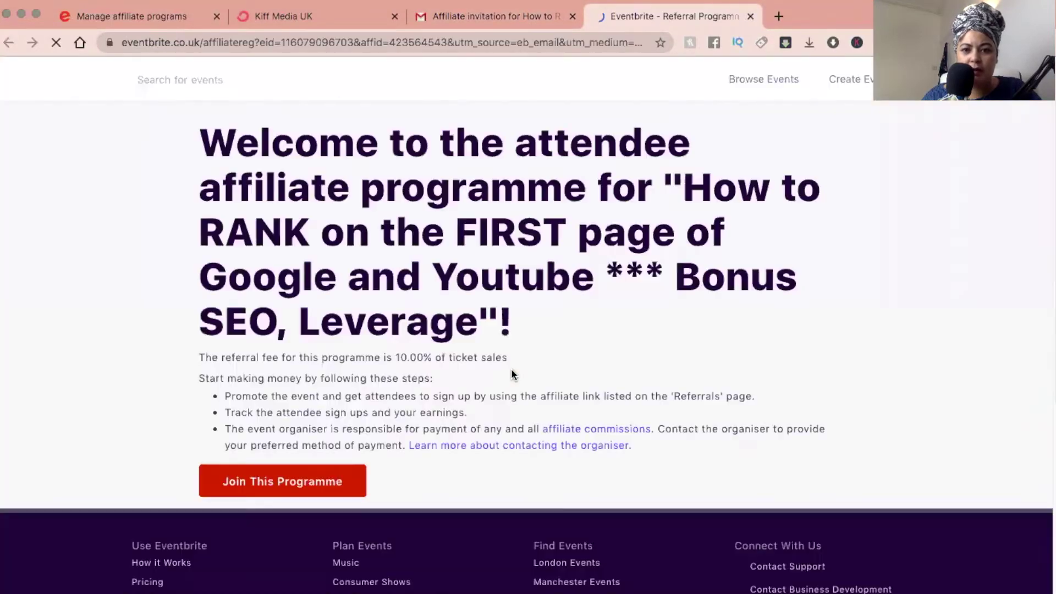
- Join the affiliate programme from Eventbrite's welcome page
scroll(513, 375, "down", 2)
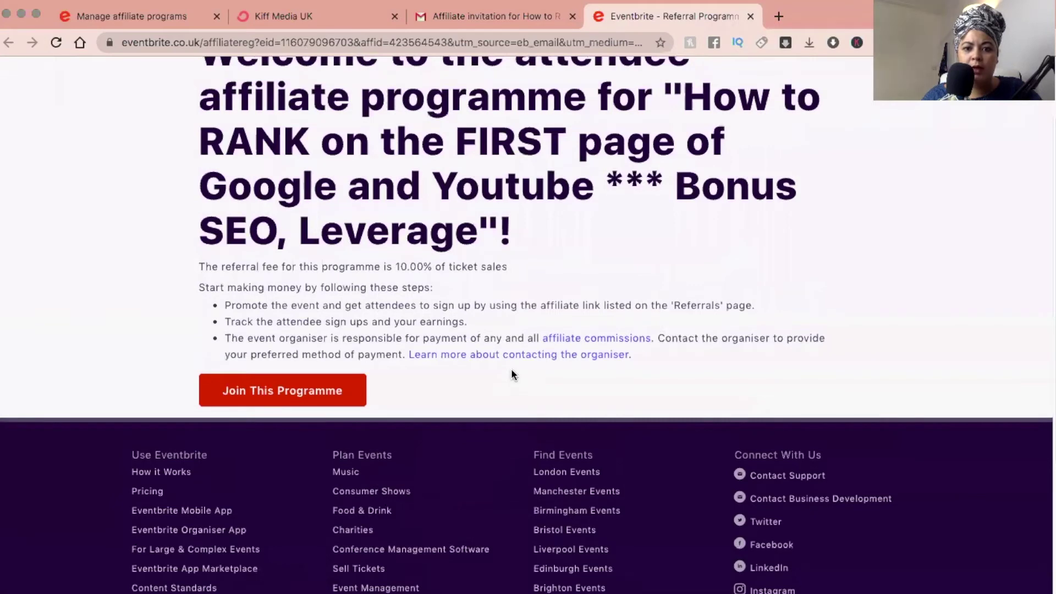
scroll(333, 474, "up", 1)
left_click(312, 461)
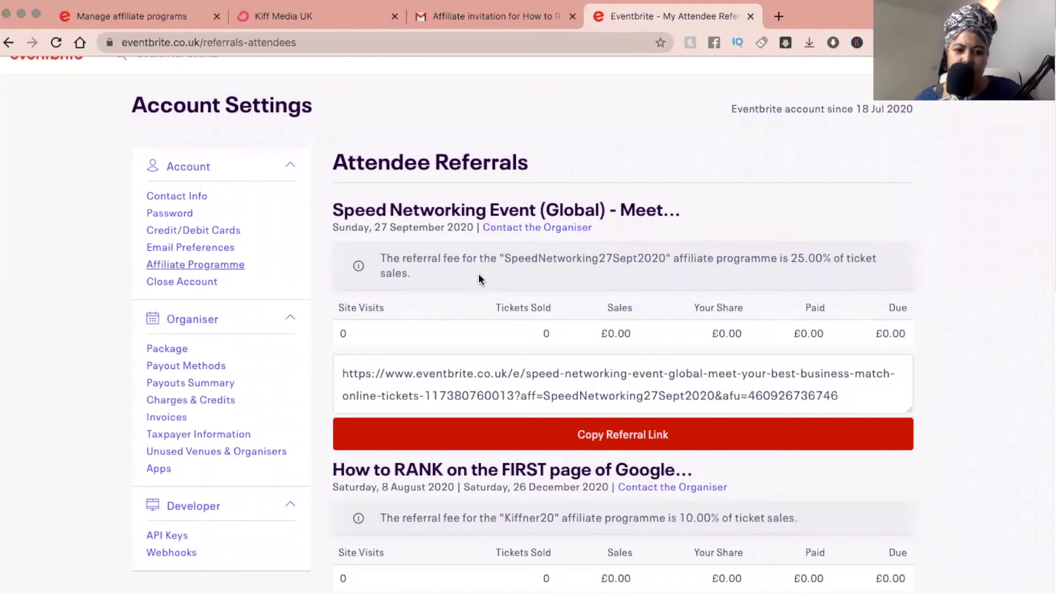
scroll(479, 275, "down", 2)
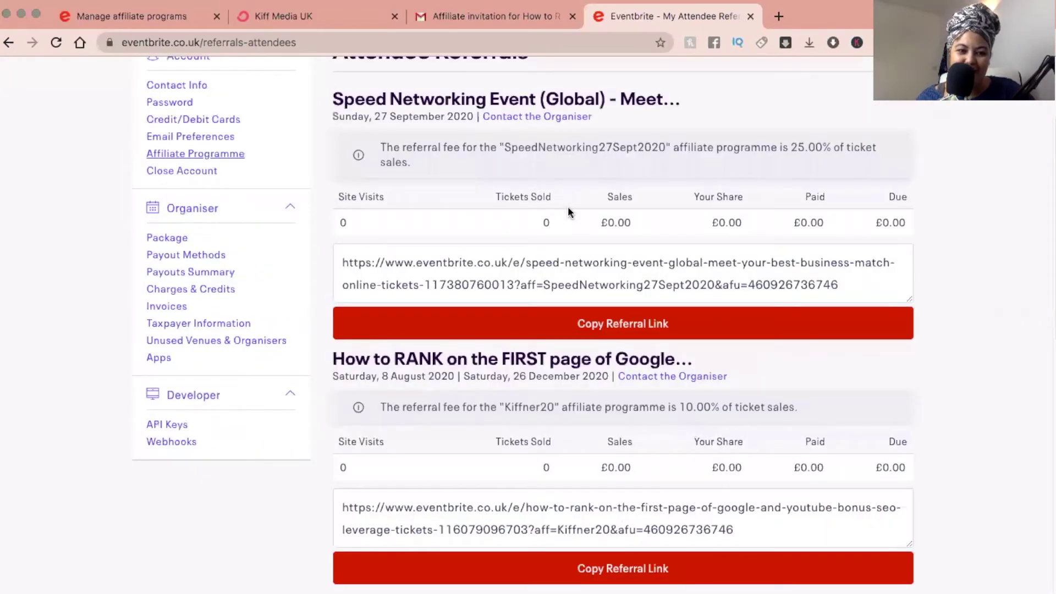
scroll(568, 208, "down", 1)
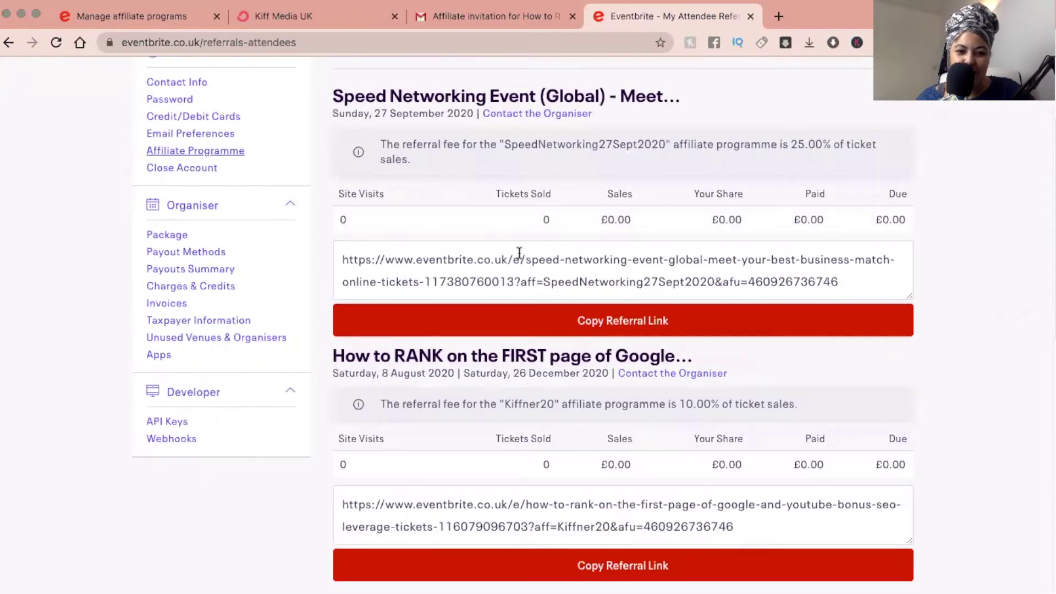
scroll(519, 252, "down", 4)
left_click(750, 302)
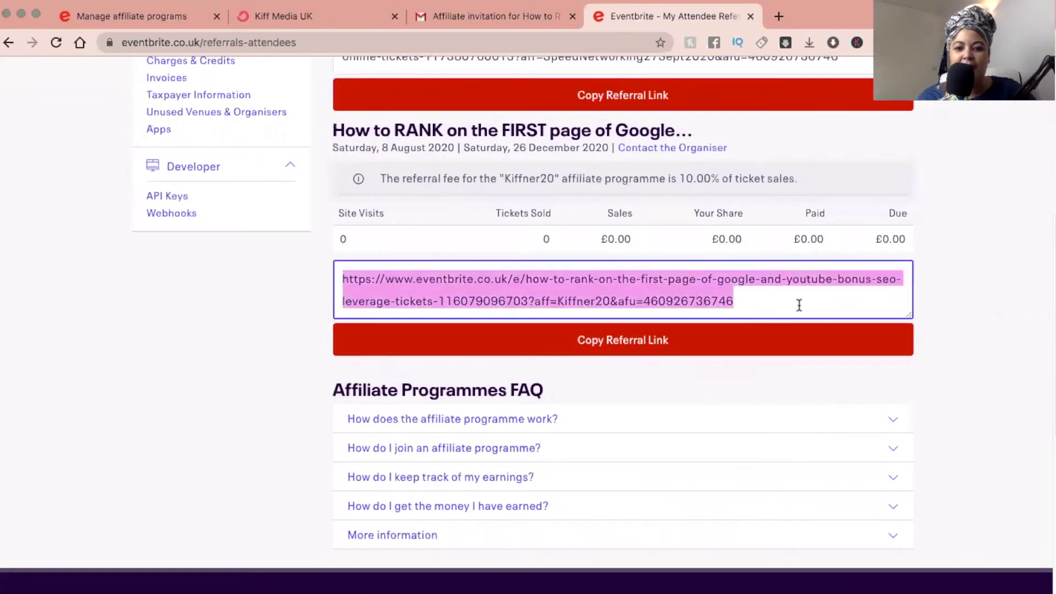
left_click(638, 346)
left_click(642, 347)
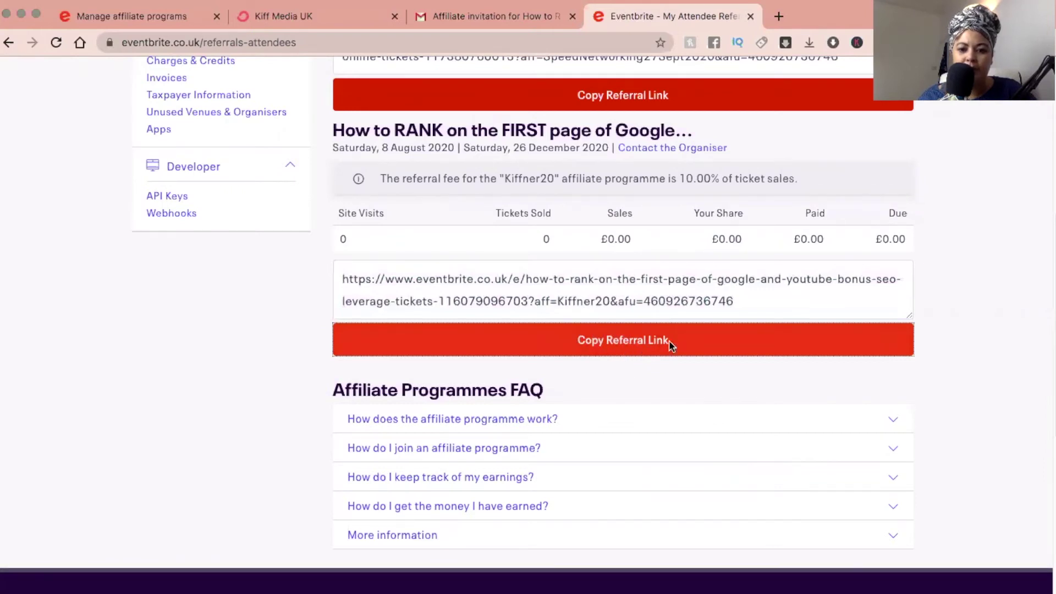
scroll(727, 325, "up", 7)
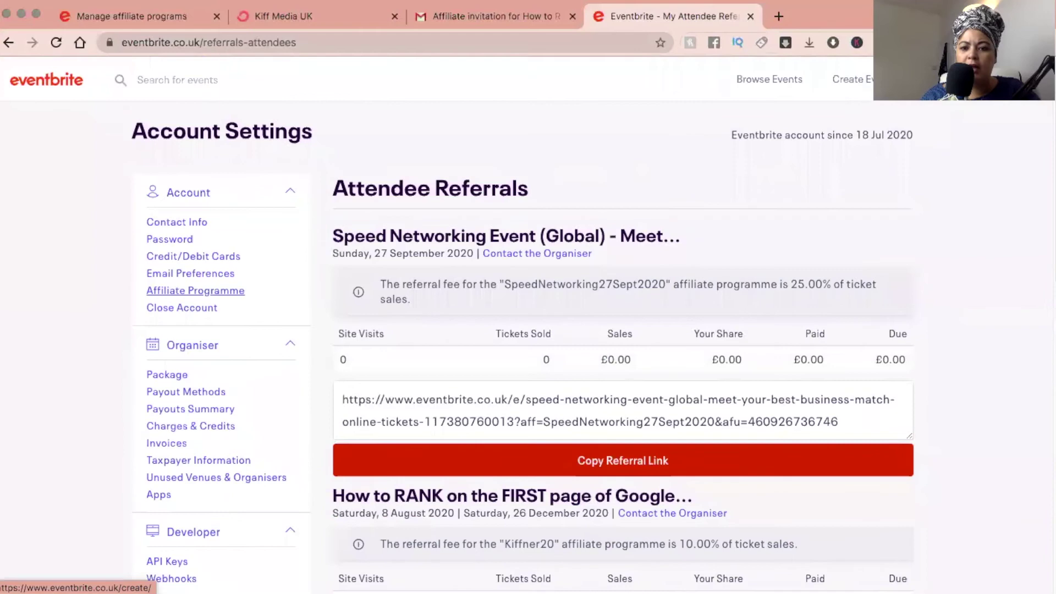
left_click(784, 19)
right_click(603, 42)
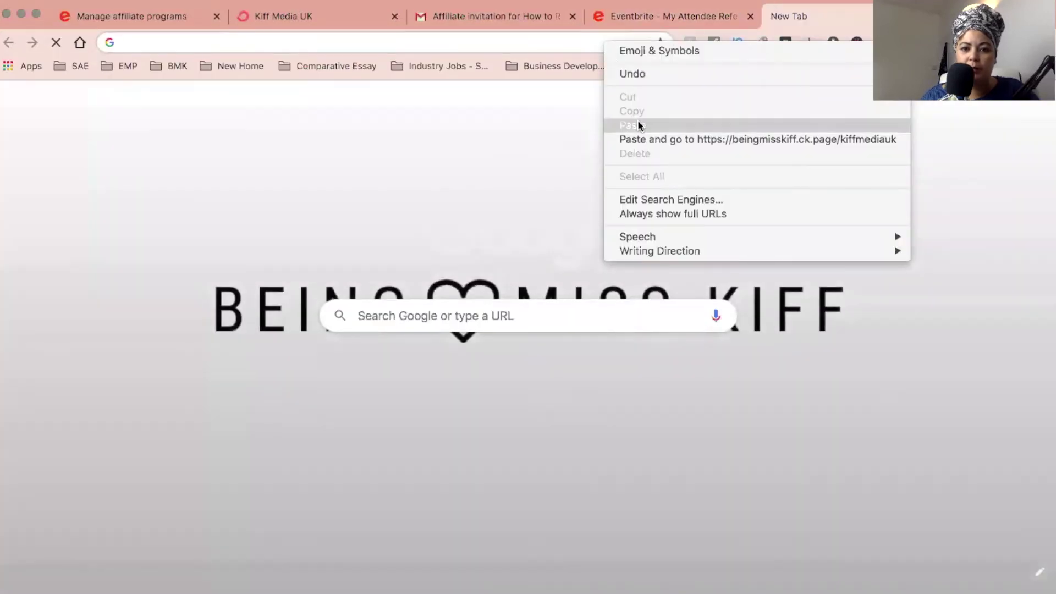
left_click(639, 125)
key("Return")
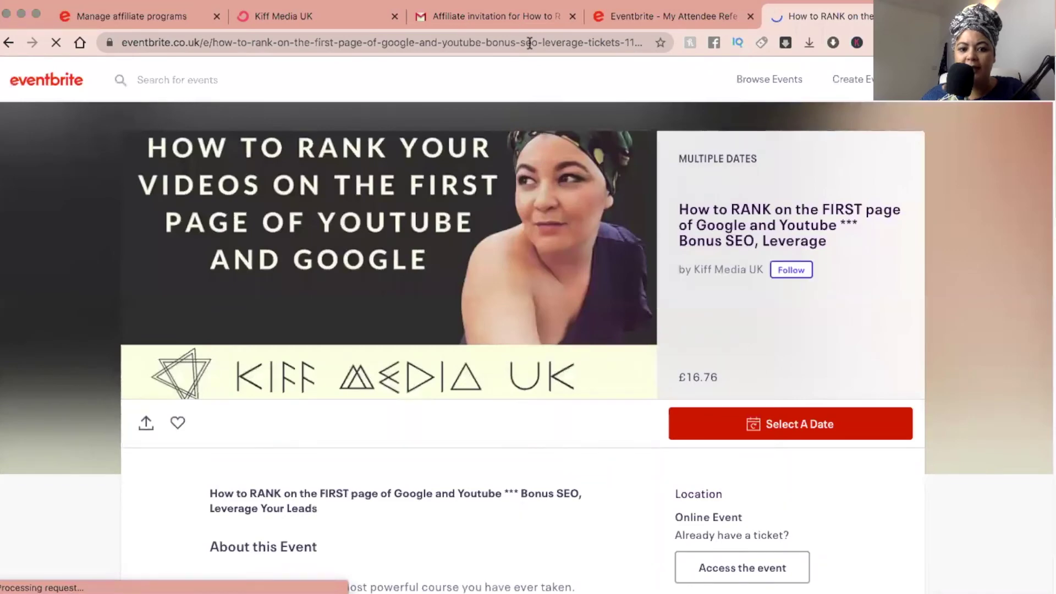
- Browse the event page and start a ticket booking with Select A Date
scroll(532, 315, "down", 1)
scroll(533, 315, "down", 2)
scroll(533, 321, "down", 2)
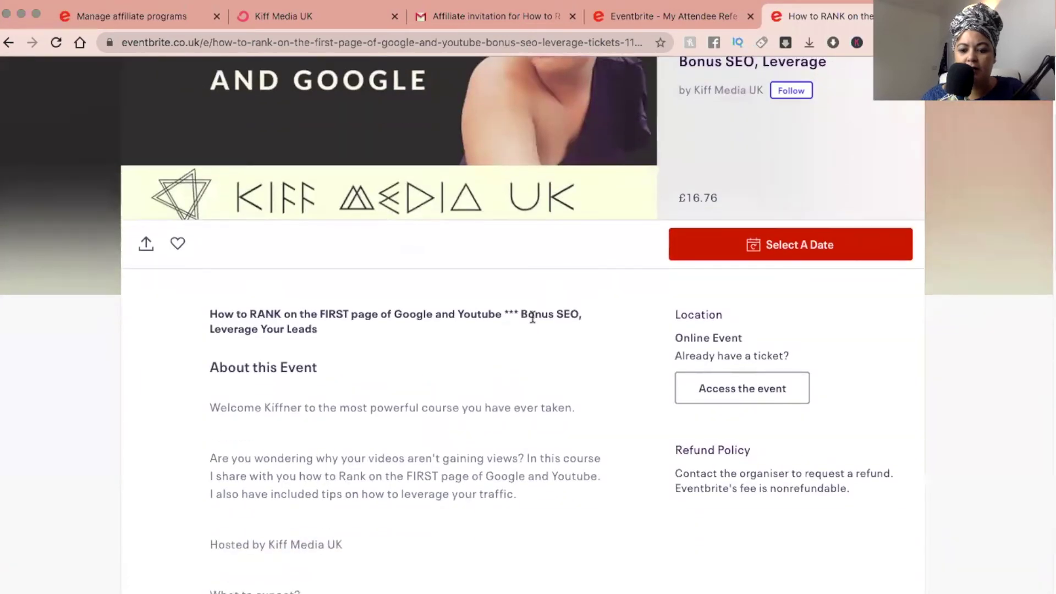
scroll(532, 320, "down", 7)
scroll(532, 321, "down", 5)
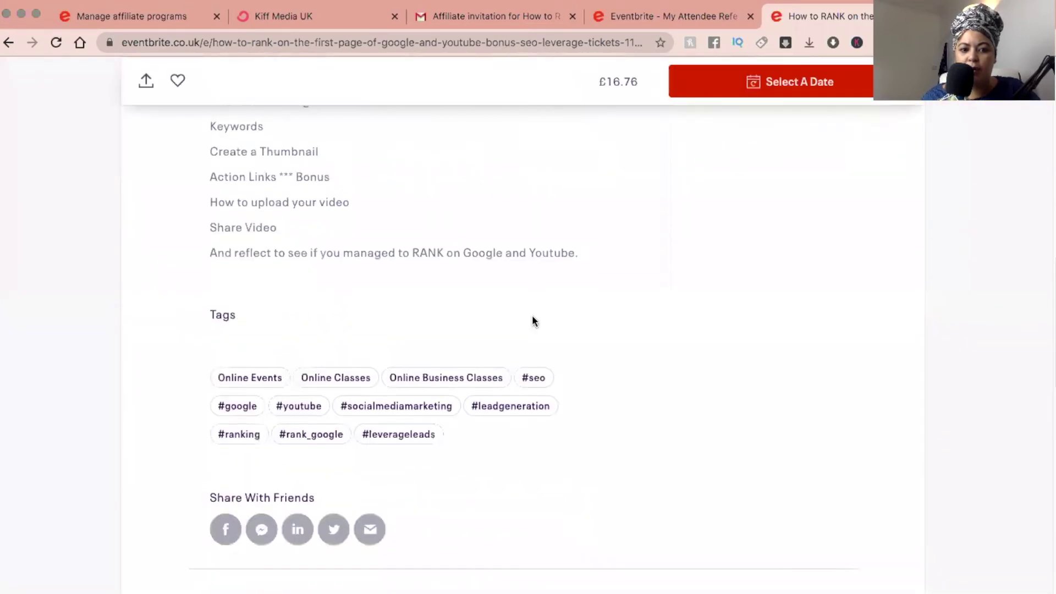
scroll(532, 321, "up", 1)
scroll(533, 317, "up", 4)
scroll(532, 317, "up", 5)
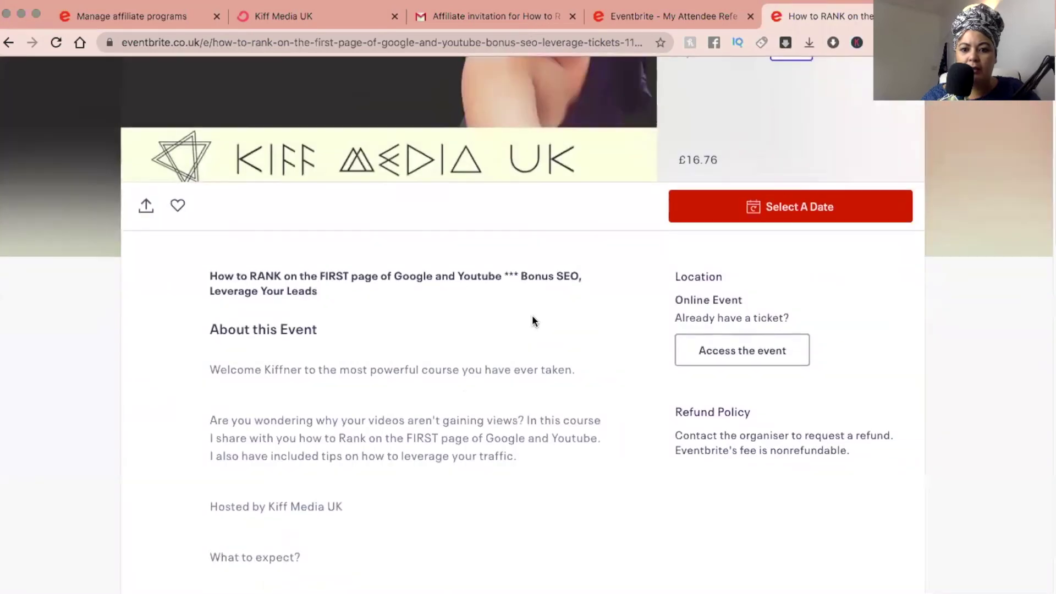
scroll(532, 316, "up", 4)
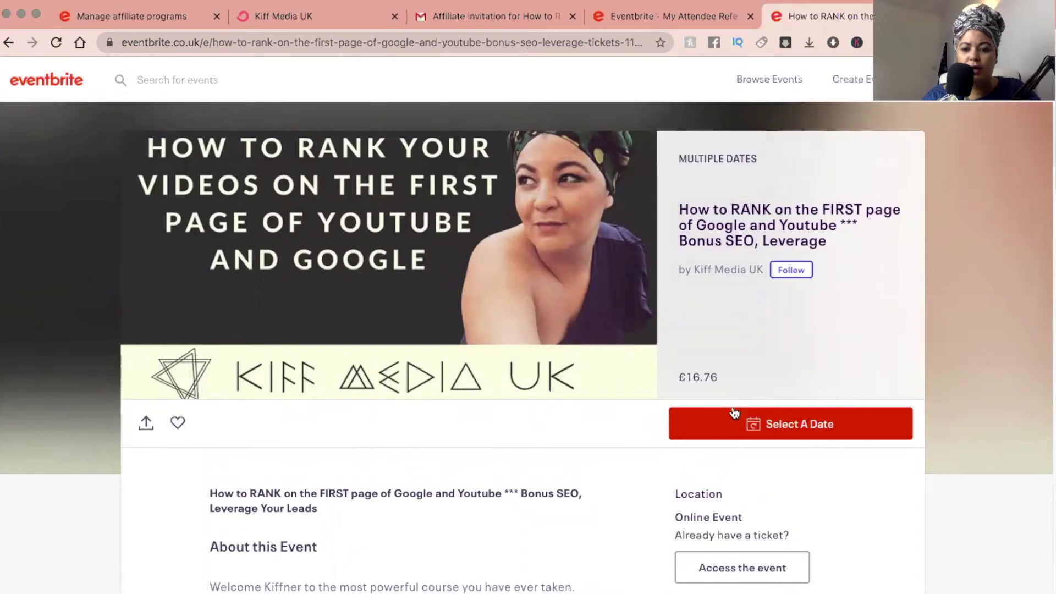
left_click(752, 425)
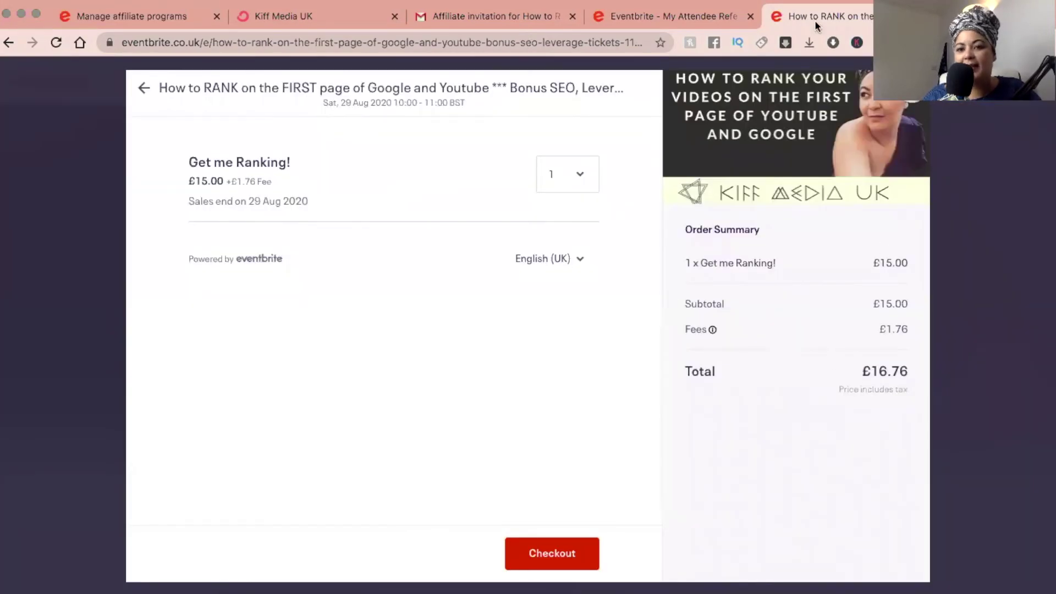
- Go back to the referral link page, then to the affiliate programme management tab
left_click(688, 17)
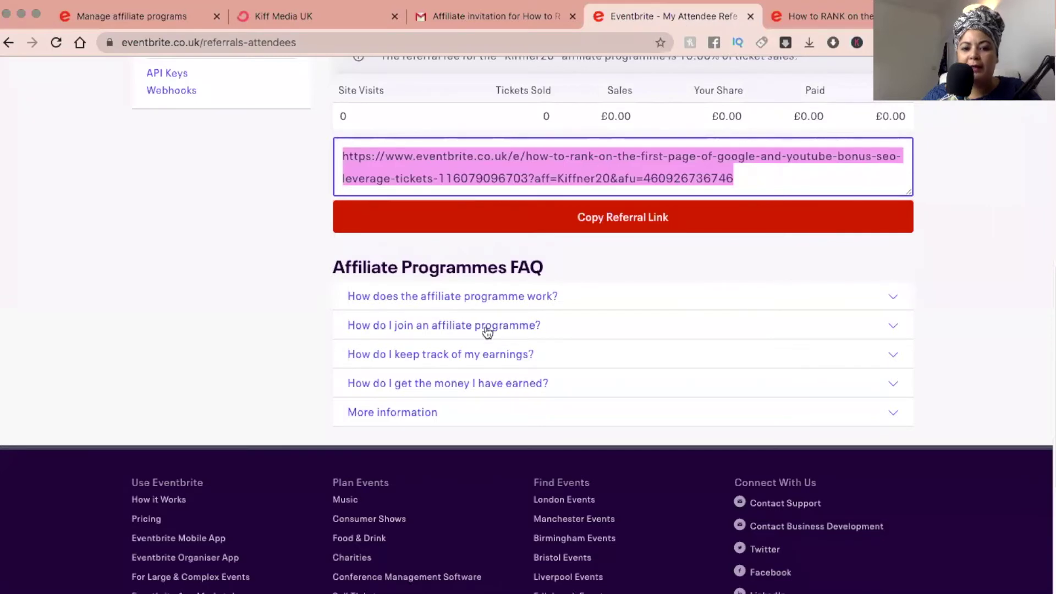
scroll(497, 372, "up", 1)
scroll(497, 373, "up", 4)
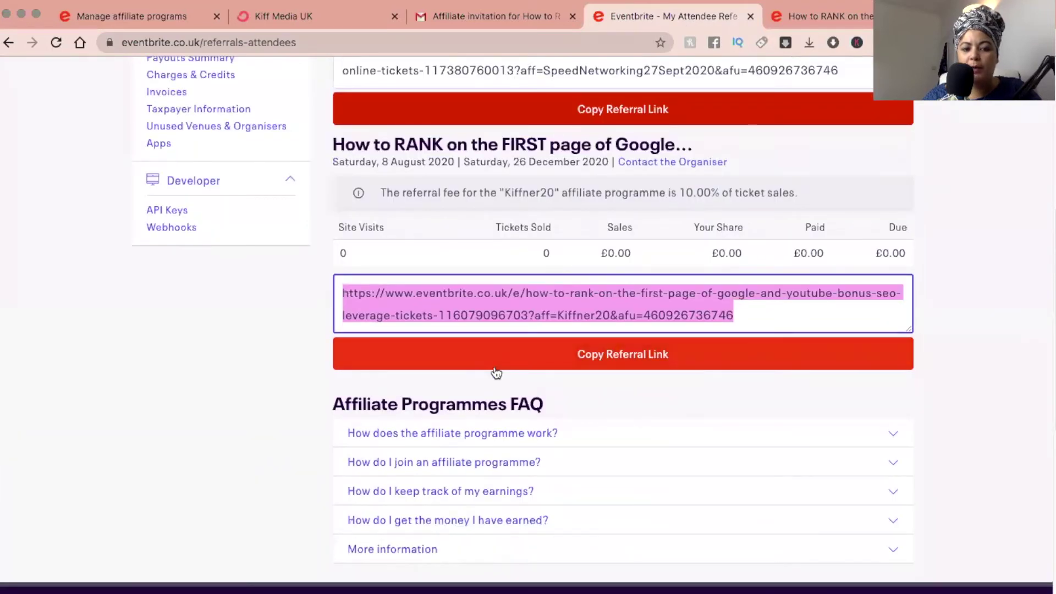
scroll(496, 373, "up", 1)
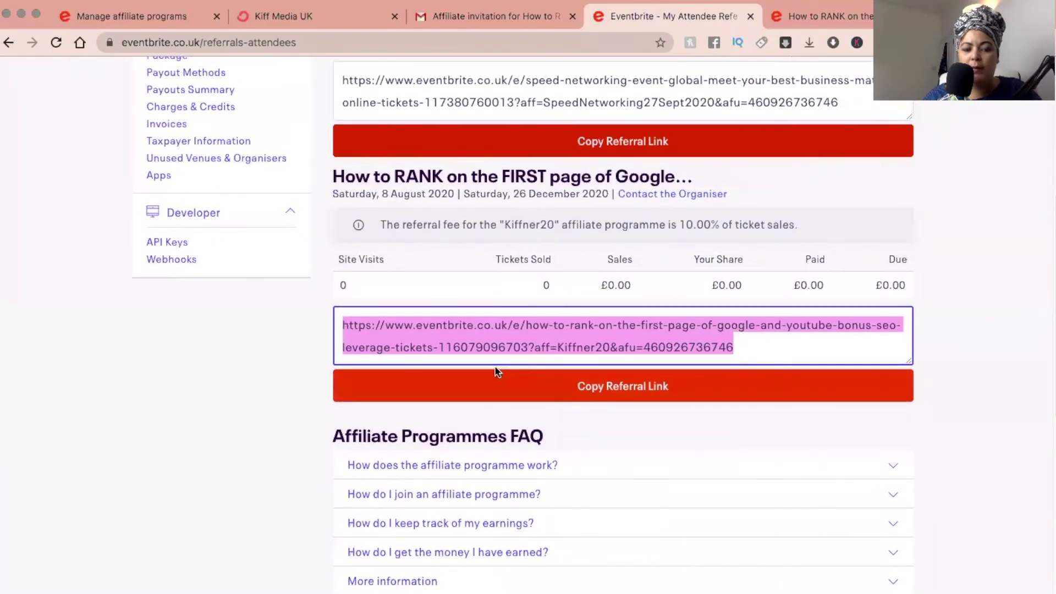
scroll(496, 370, "up", 2)
scroll(495, 370, "up", 1)
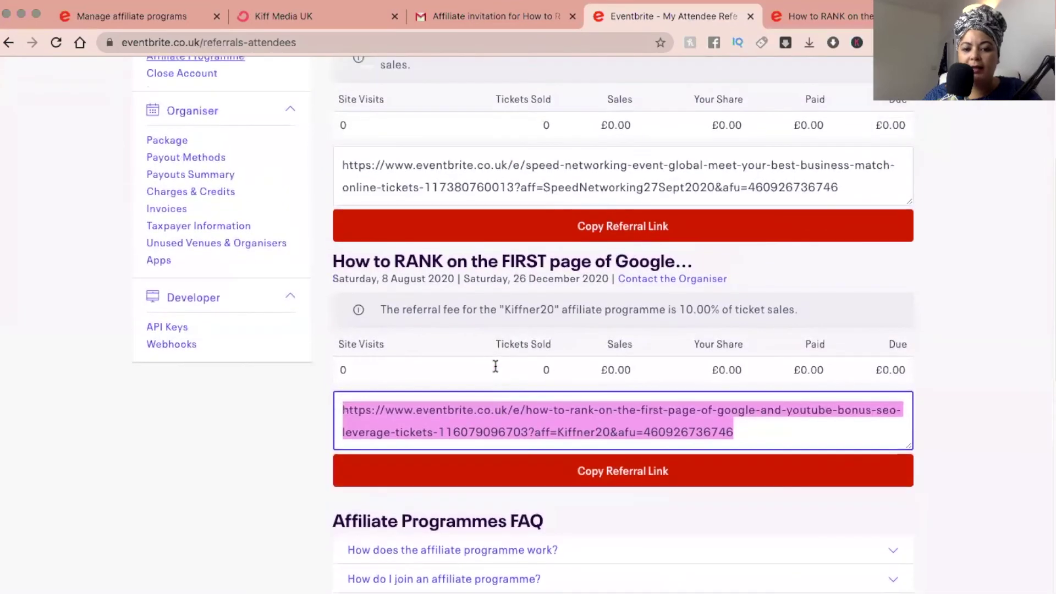
scroll(496, 371, "down", 1)
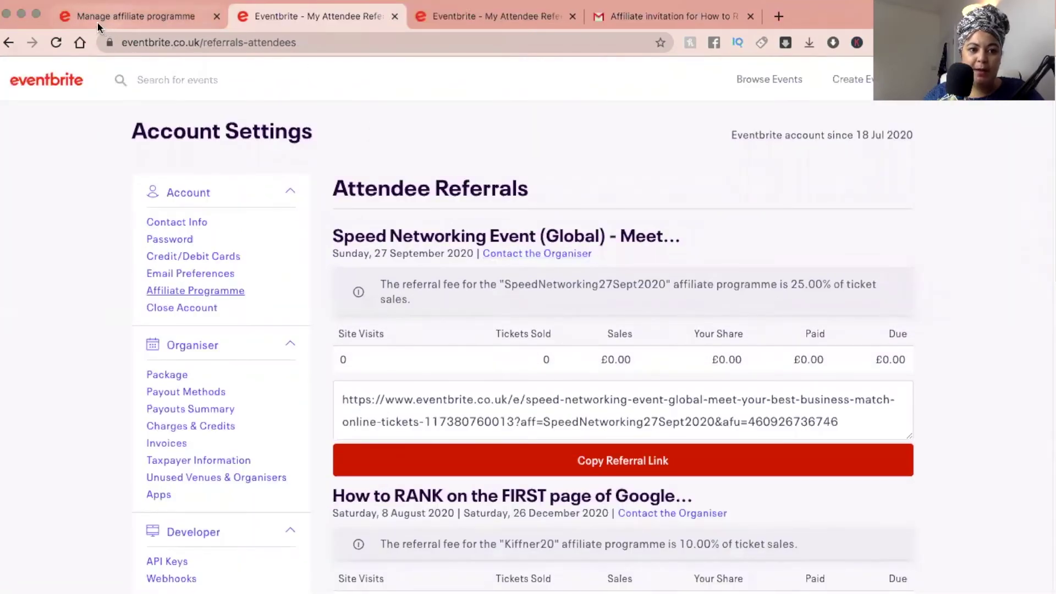
left_click(97, 18)
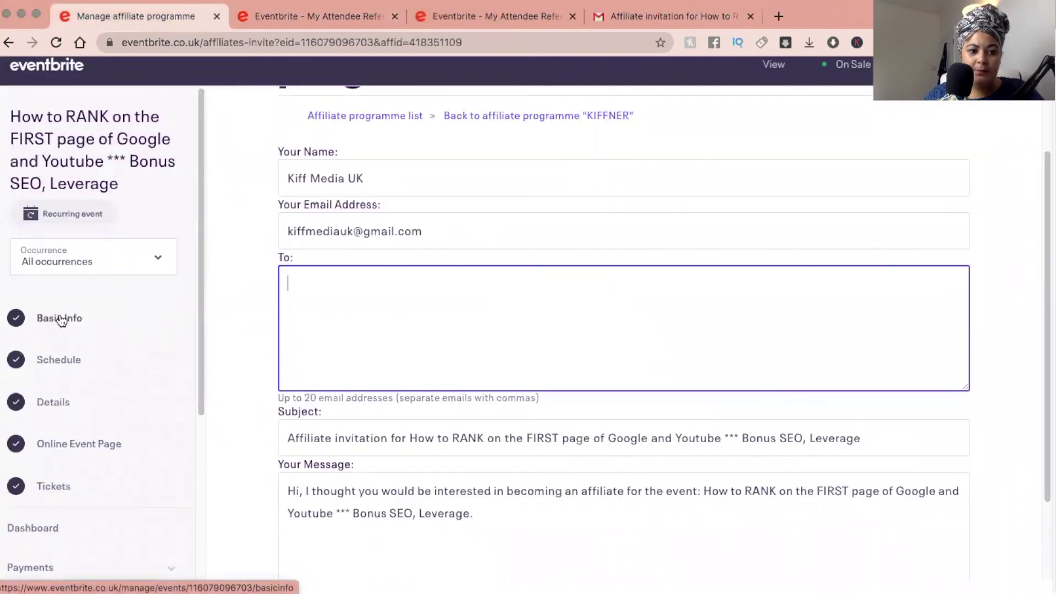
left_click(365, 116)
left_click(634, 380)
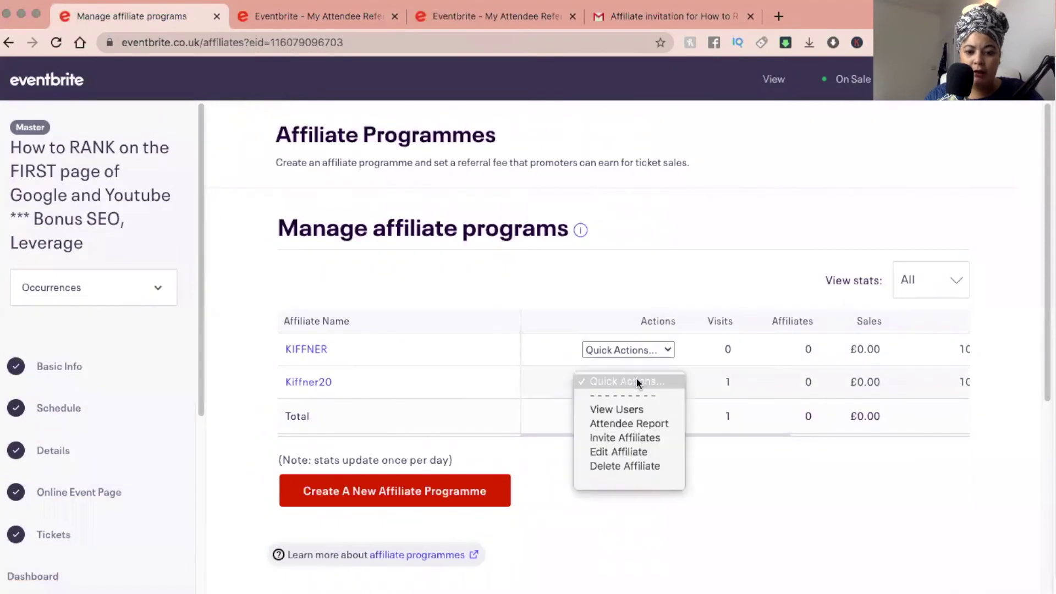
left_click(648, 411)
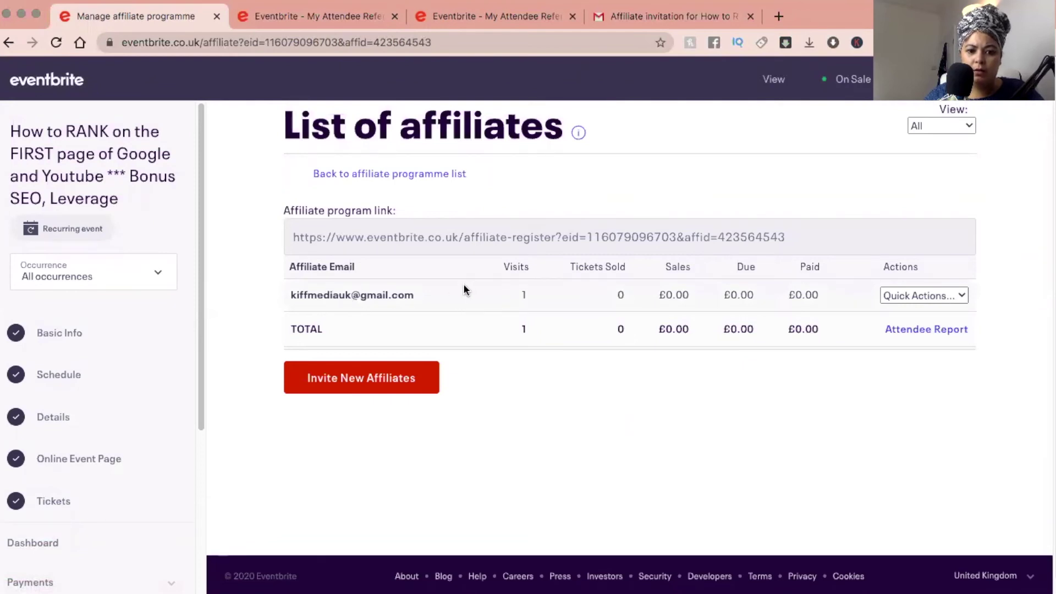
- Inspect the listed affiliate's email and actions, then open the Invite New Affiliates form
left_click_drag(336, 296, 279, 300)
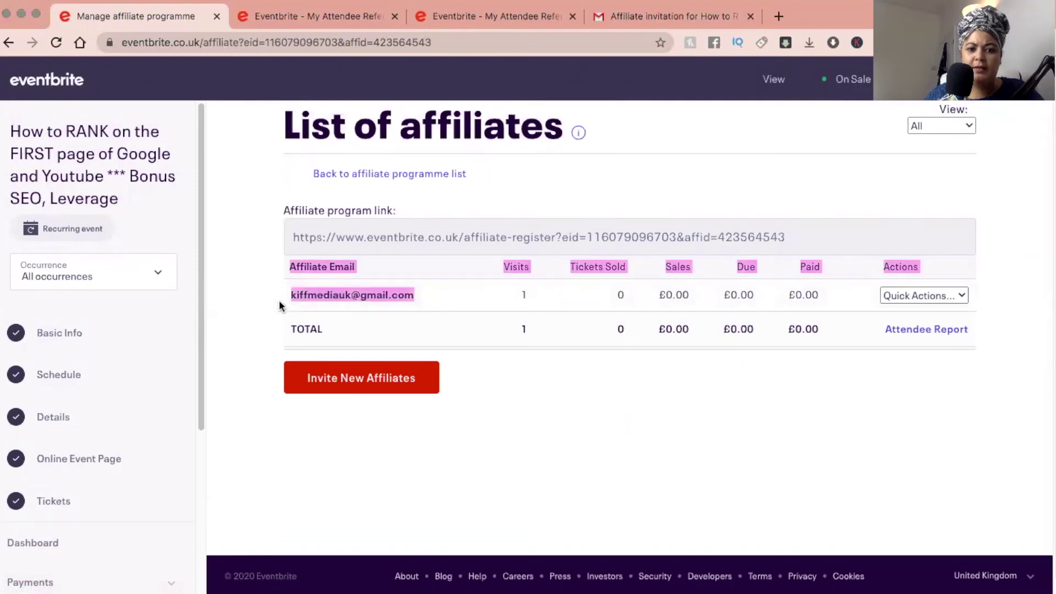
left_click(281, 297)
triple_click(300, 291)
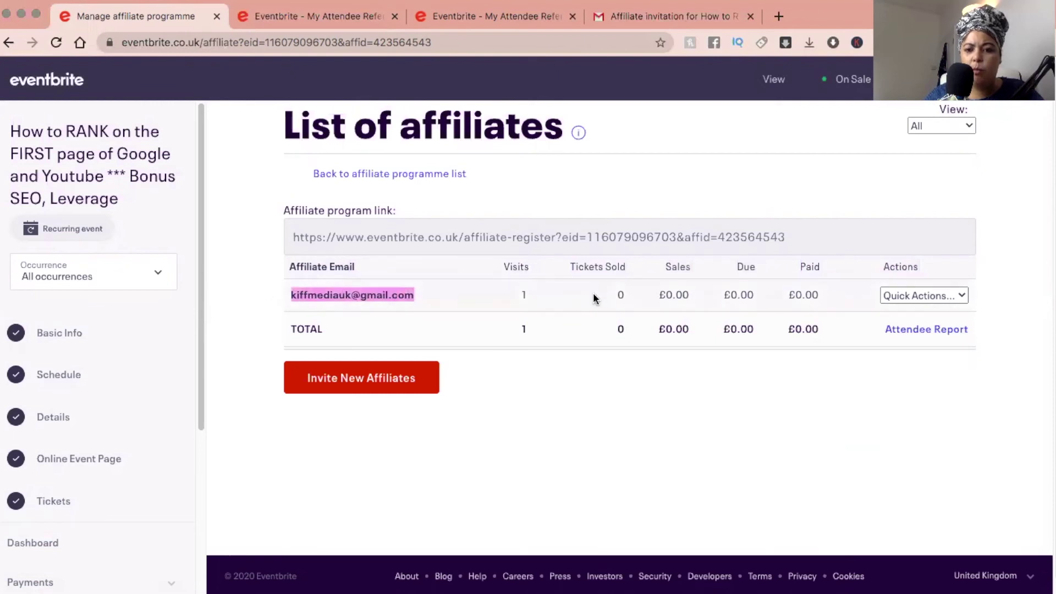
left_click(908, 300)
left_click(912, 298)
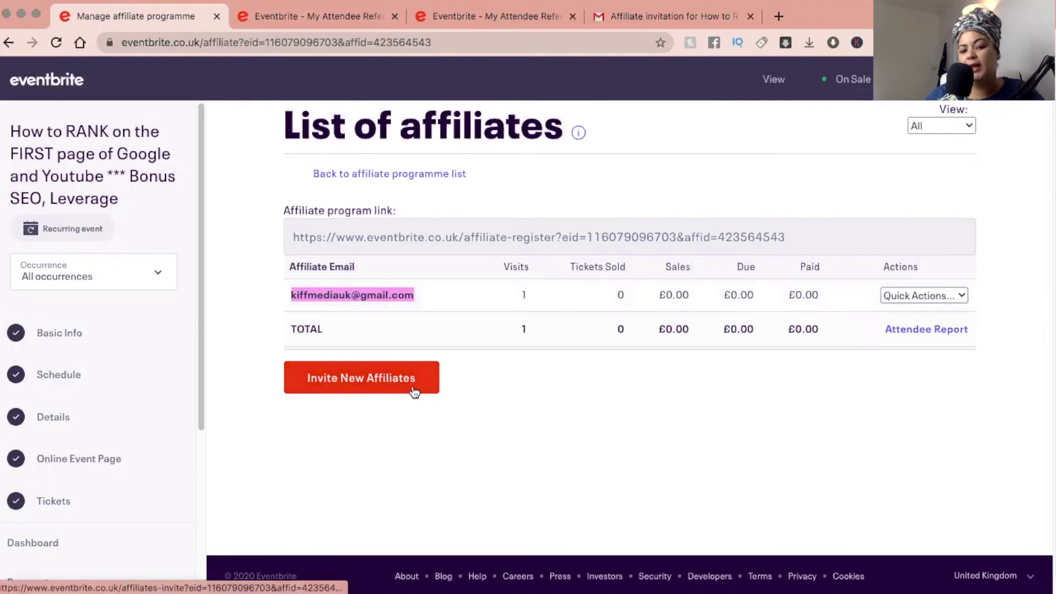
left_click(387, 390)
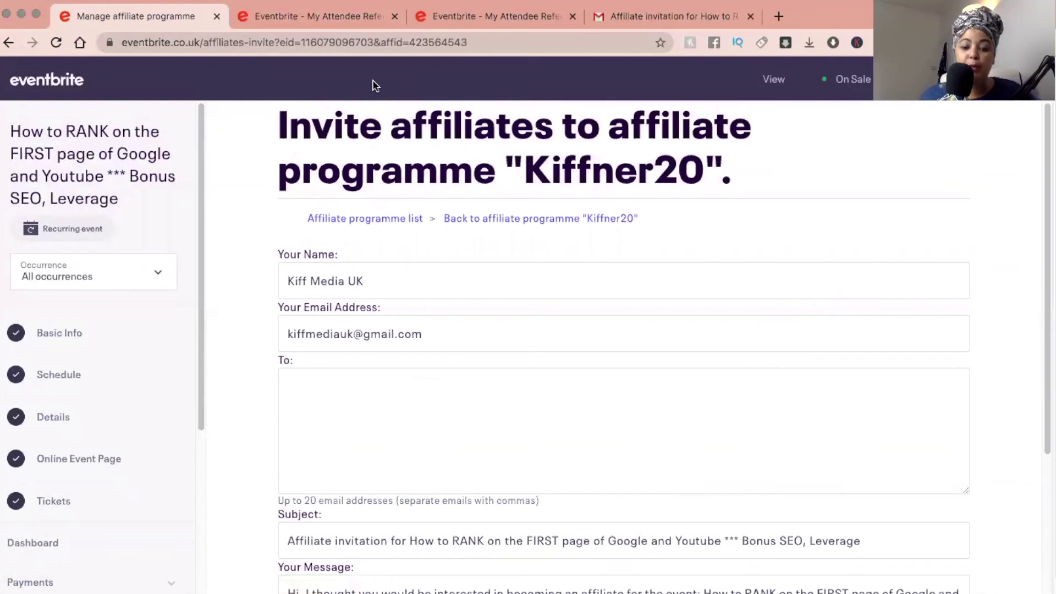
left_click(342, 22)
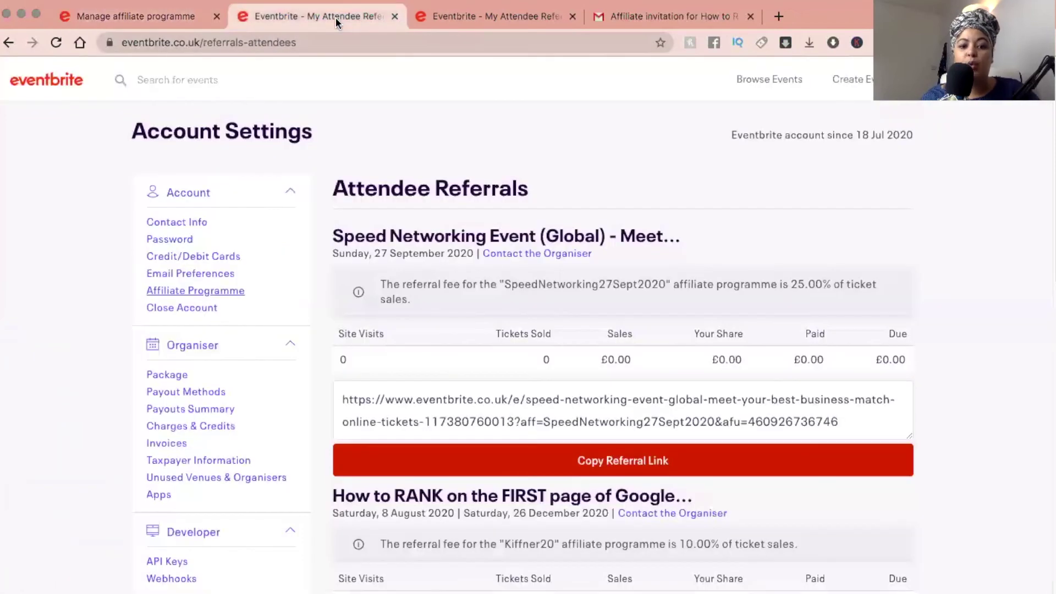
- Select the join link in the Gmail invitation, then return to the attendee referrals tab
left_click(446, 23)
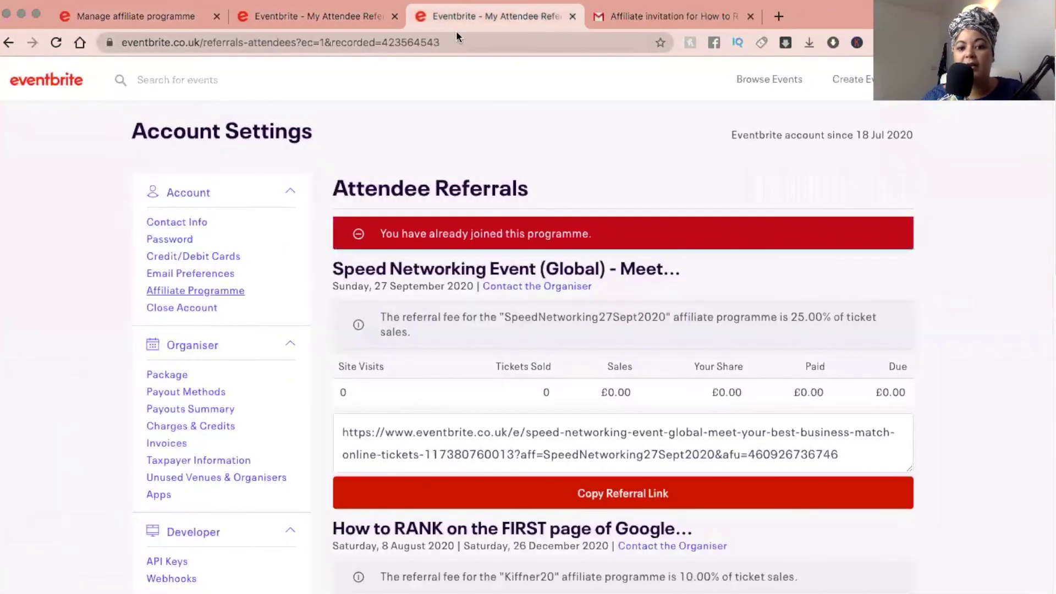
left_click(688, 23)
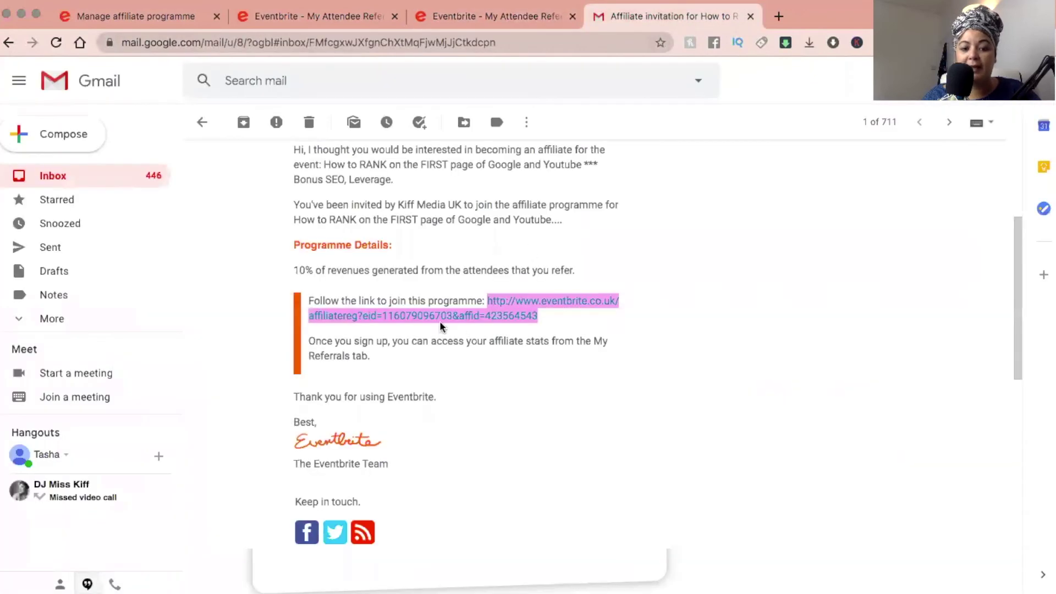
left_click(559, 321)
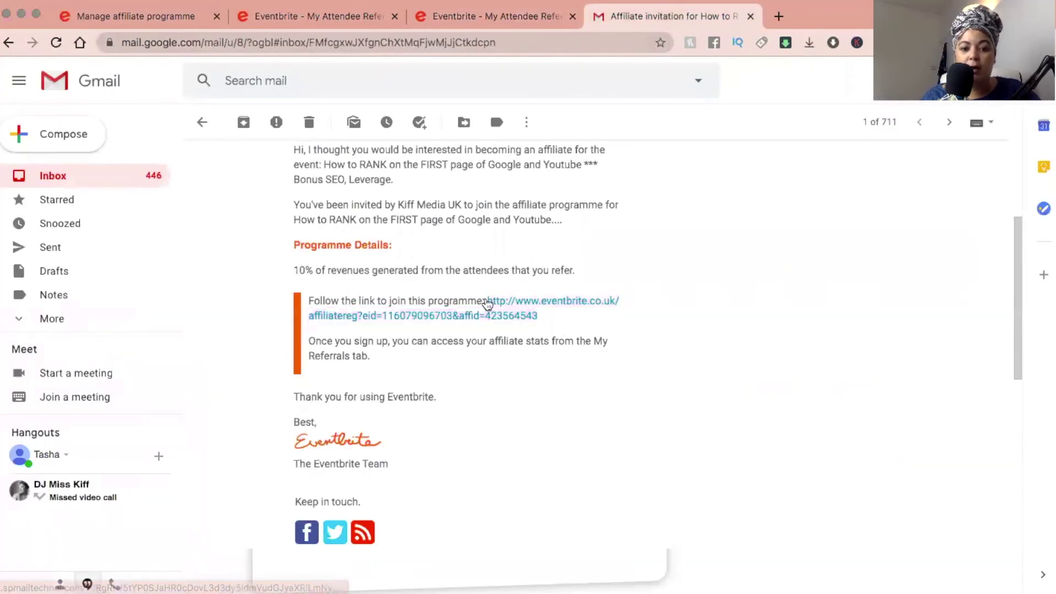
left_click_drag(559, 318, 488, 301)
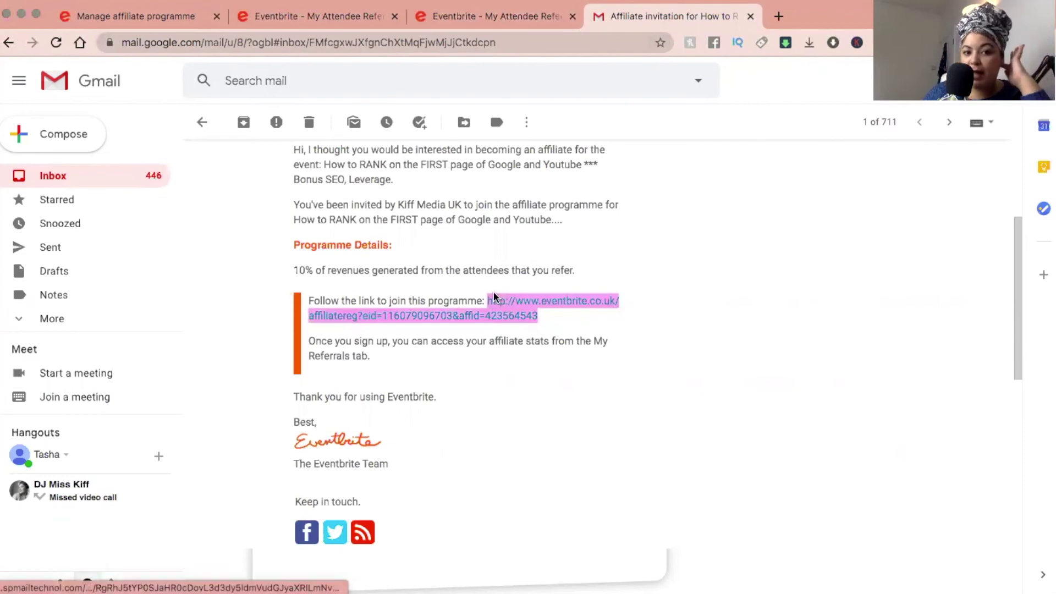
left_click(436, 26)
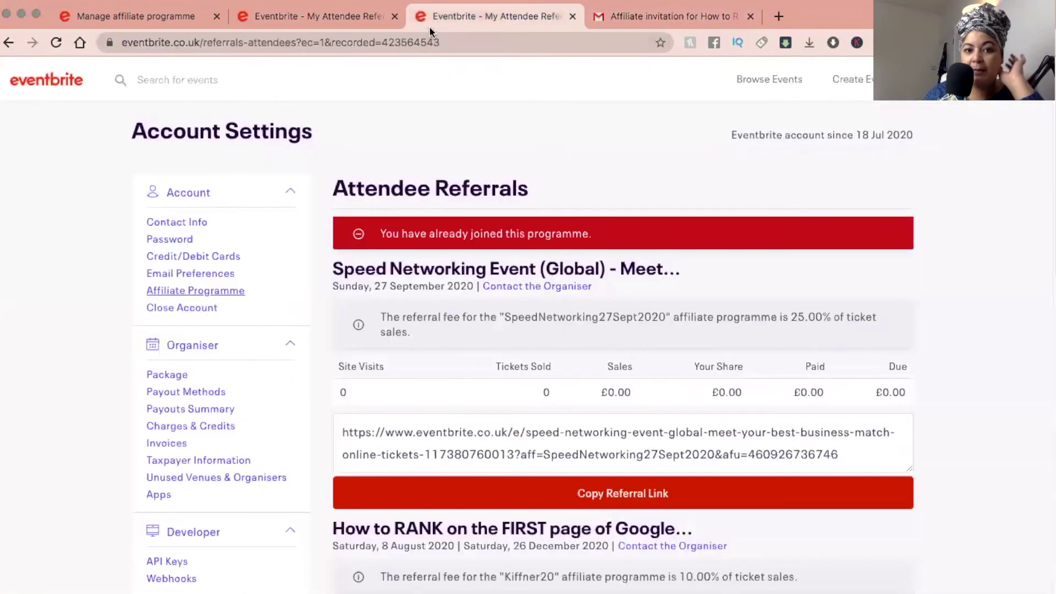
left_click(341, 22)
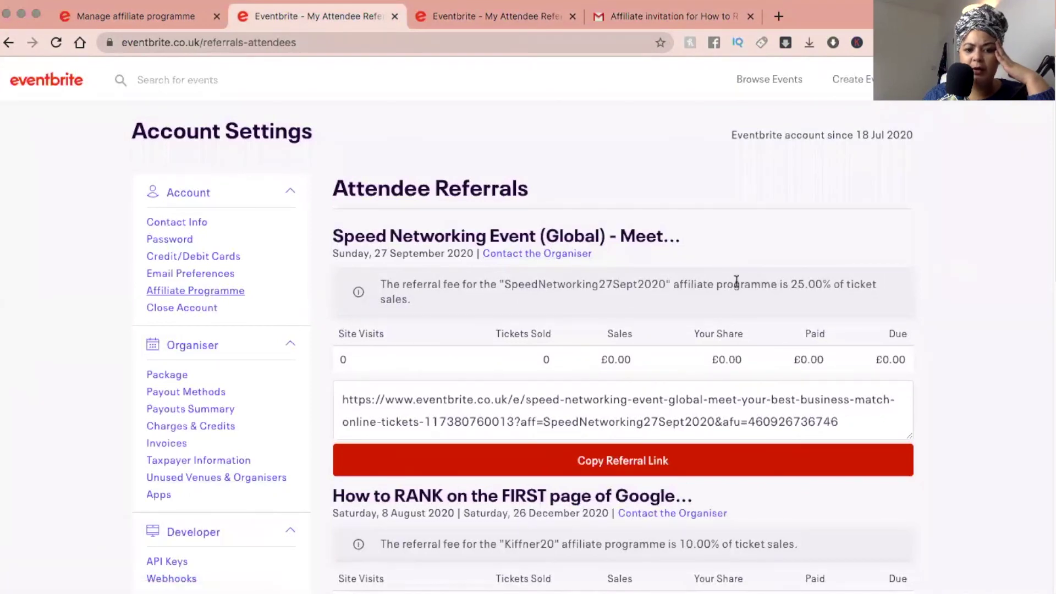
- Scroll through both programmes' referral links, visit counts and the FAQ, then back to top
scroll(753, 264, "down", 1)
scroll(754, 267, "down", 1)
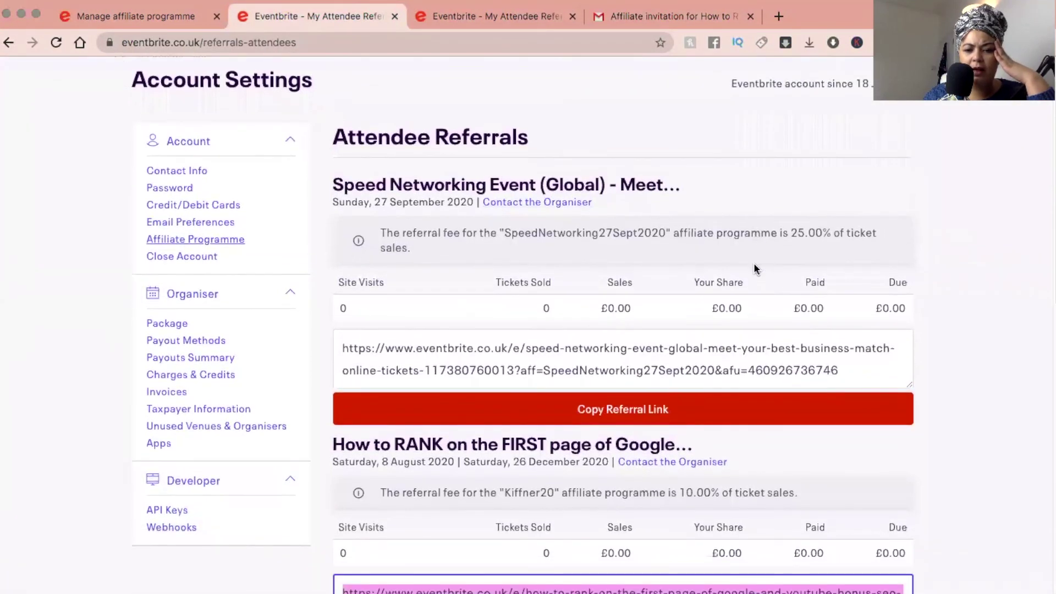
scroll(754, 267, "down", 1)
scroll(754, 267, "down", 1)
scroll(754, 267, "down", 1)
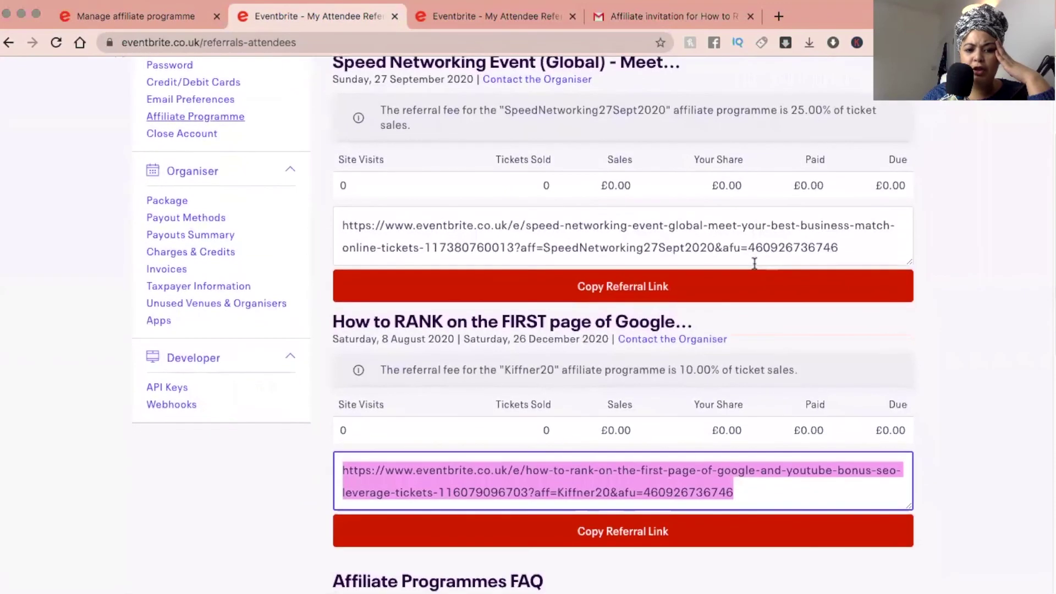
scroll(755, 264, "up", 2)
scroll(754, 264, "down", 2)
scroll(754, 264, "down", 6)
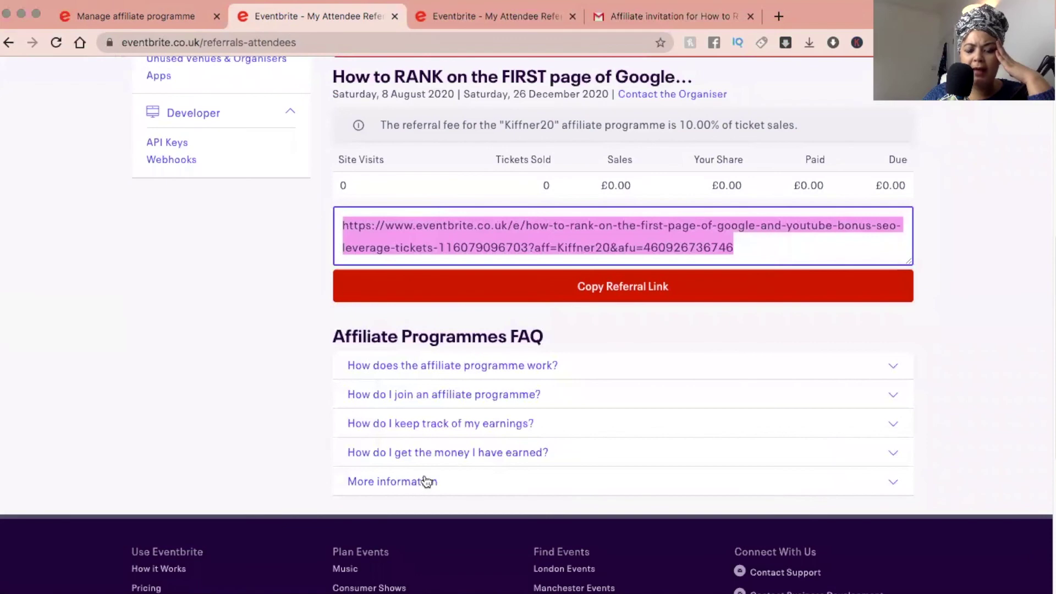
scroll(500, 440, "up", 5)
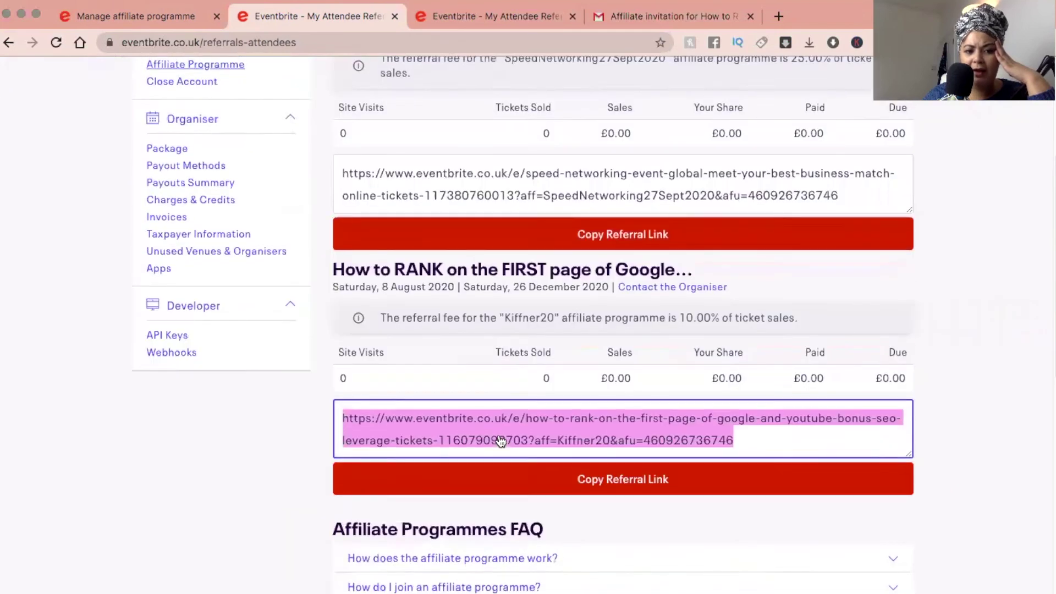
scroll(503, 441, "up", 2)
scroll(532, 425, "up", 3)
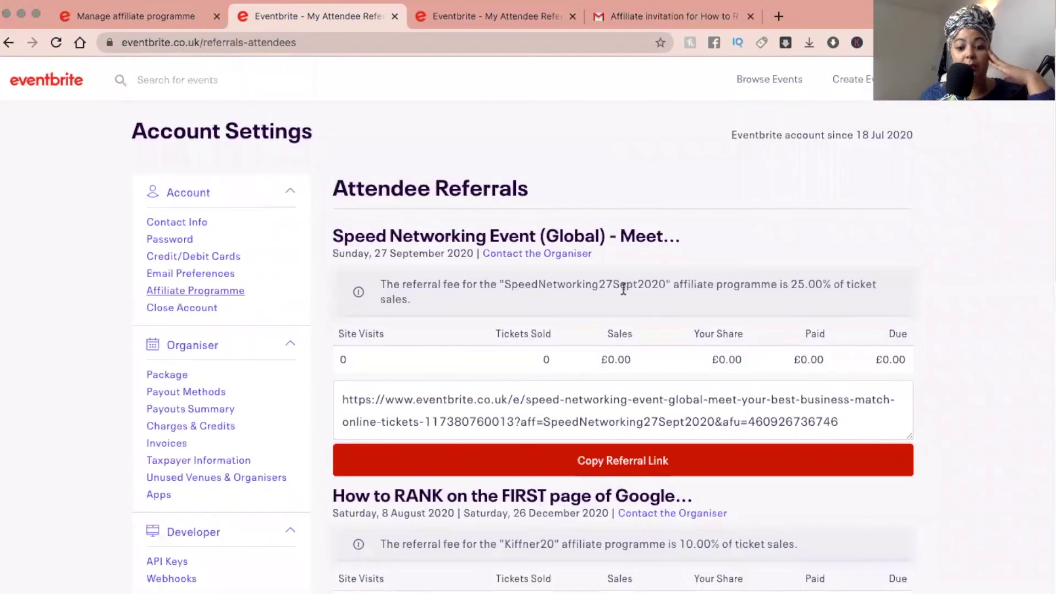